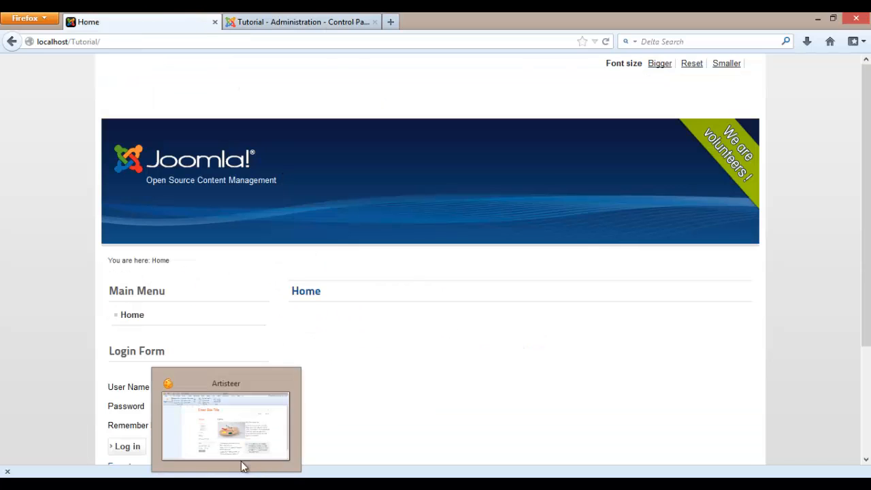
- Switch to Artisteer and start a new project from the dark software company template
{"action": "left_click", "coordinate": [243, 466]}
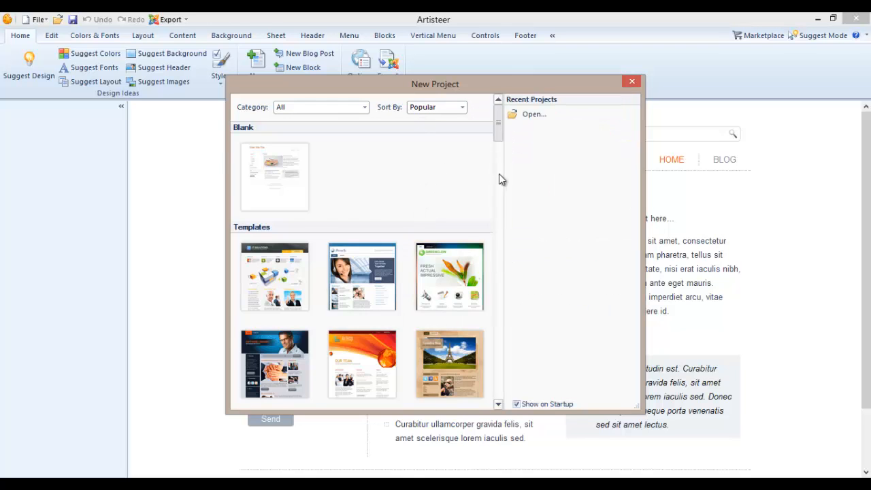
{"action": "mouse_move", "coordinate": [499, 174]}
{"action": "left_mouse_down"}
{"action": "mouse_move", "coordinate": [500, 314]}
{"action": "mouse_move", "coordinate": [498, 158]}
{"action": "left_mouse_up"}
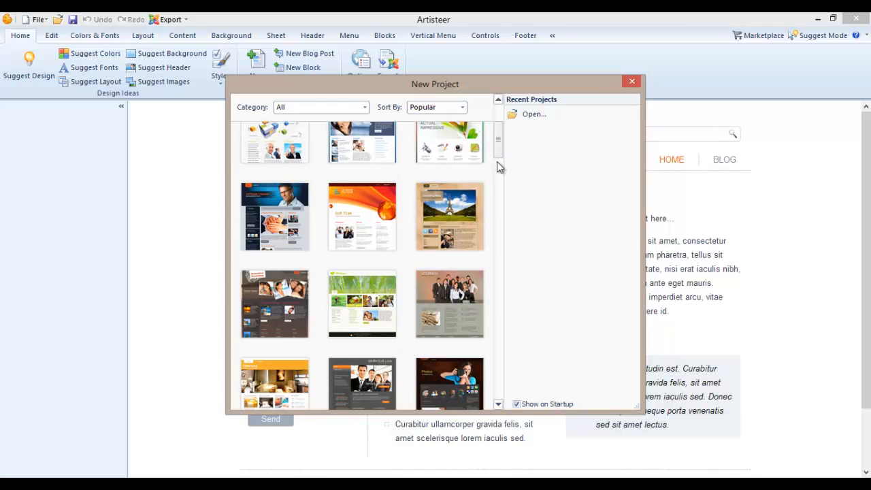
{"action": "double_click", "coordinate": [291, 234]}
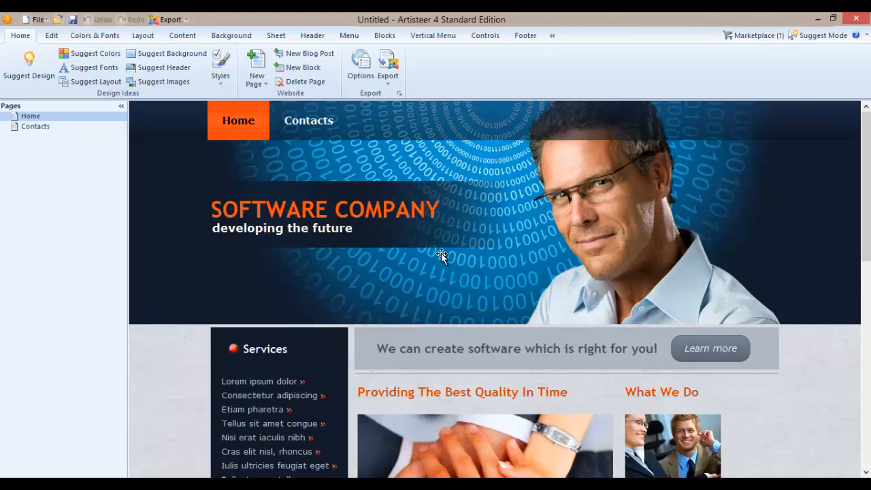
- Scroll through the template page to review its design
{"action": "scroll", "coordinate": [444, 254], "scroll_direction": "down", "scroll_amount": 8}
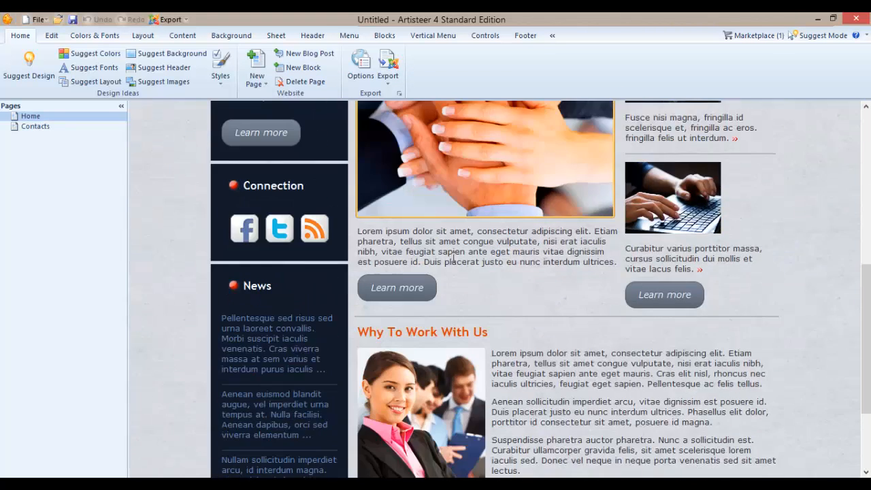
{"action": "scroll", "coordinate": [453, 256], "scroll_direction": "up", "scroll_amount": 4}
{"action": "scroll", "coordinate": [453, 257], "scroll_direction": "up", "scroll_amount": 4}
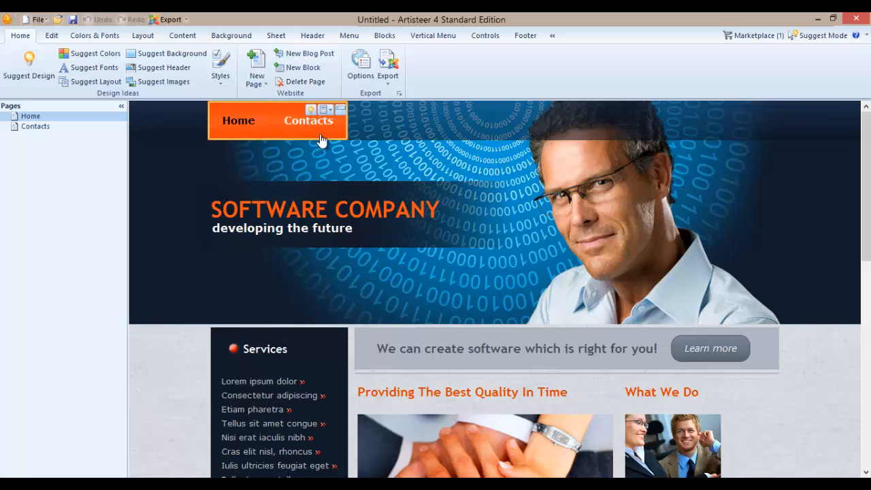
{"action": "scroll", "coordinate": [500, 230], "scroll_direction": "down", "scroll_amount": 8}
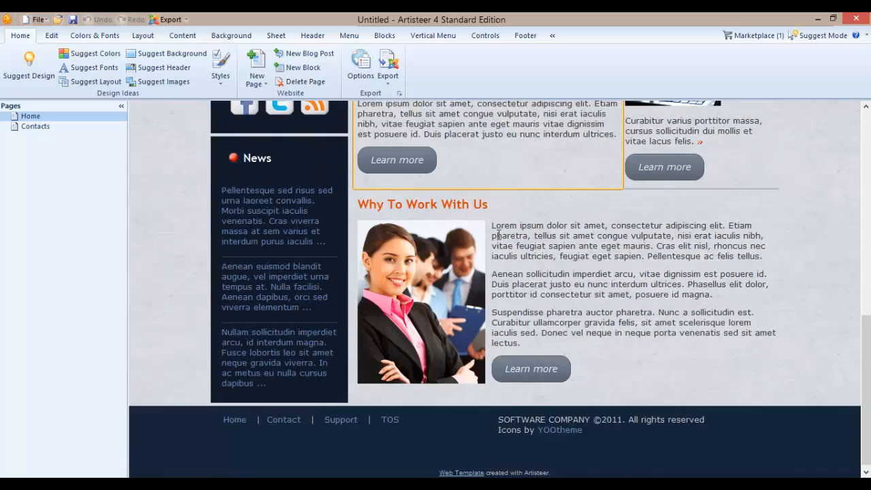
{"action": "scroll", "coordinate": [500, 230], "scroll_direction": "up", "scroll_amount": 8}
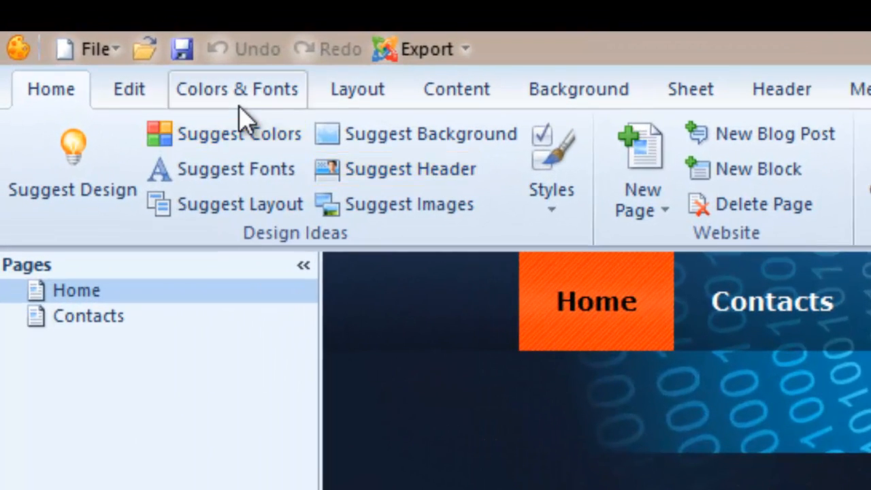
- Apply the Eventide color theme and generate suggested colors for the design
{"action": "left_click", "coordinate": [241, 92]}
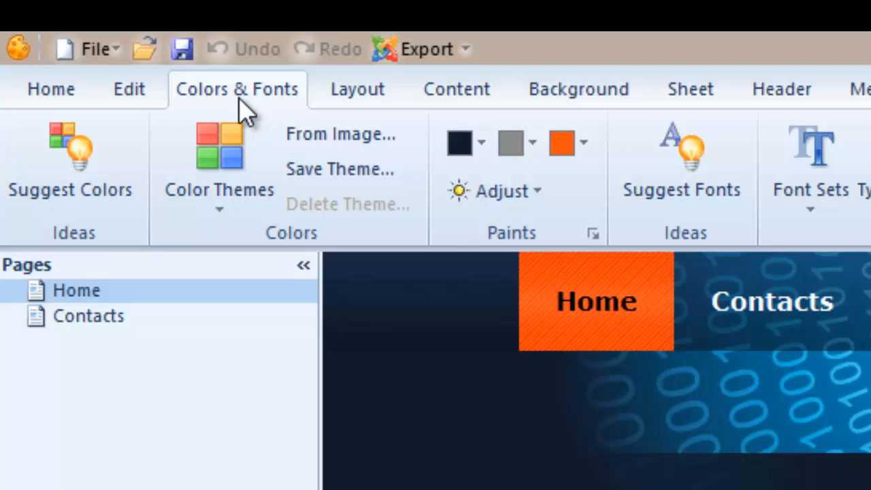
{"action": "left_click", "coordinate": [235, 178]}
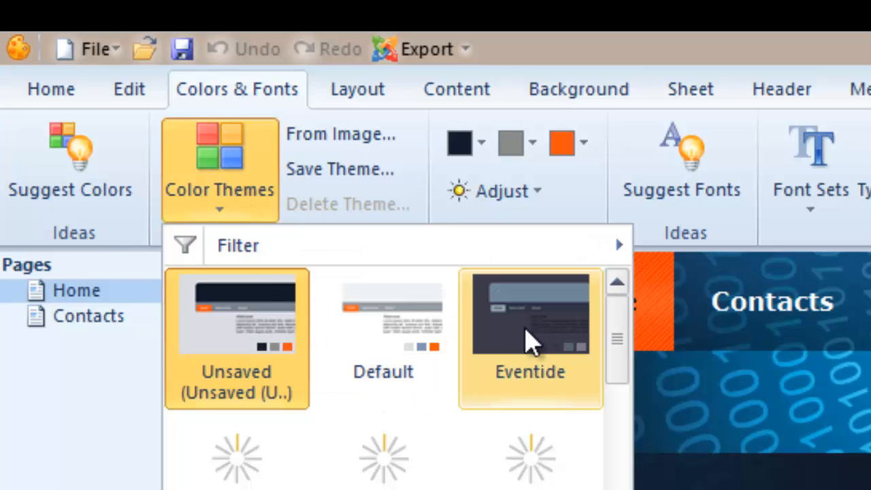
{"action": "left_click", "coordinate": [529, 342]}
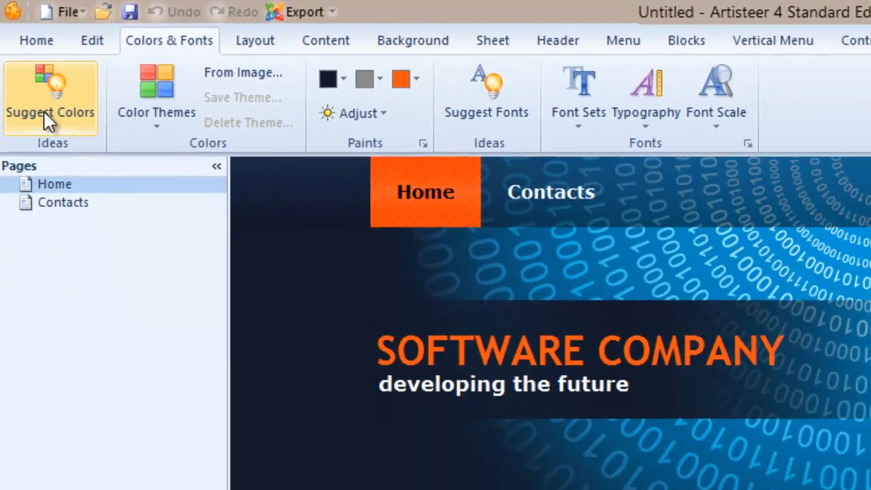
{"action": "left_click", "coordinate": [68, 197]}
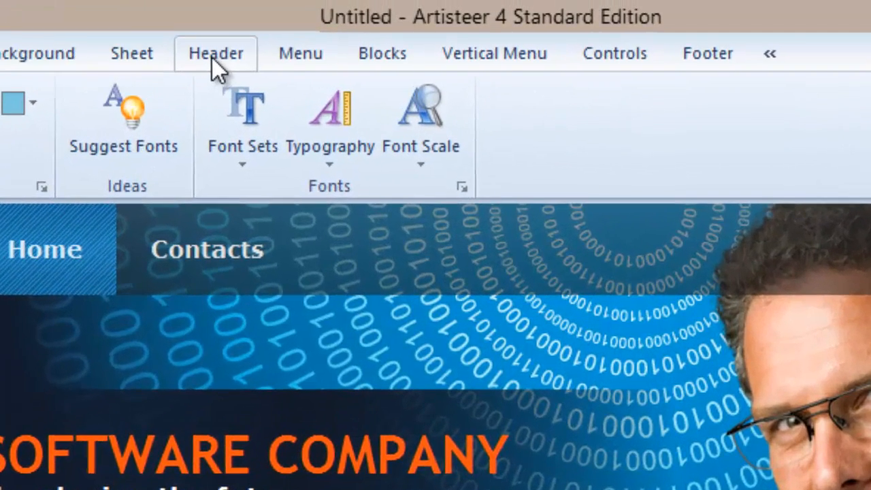
- Replace the header image with the business team picture
{"action": "left_click", "coordinate": [214, 58]}
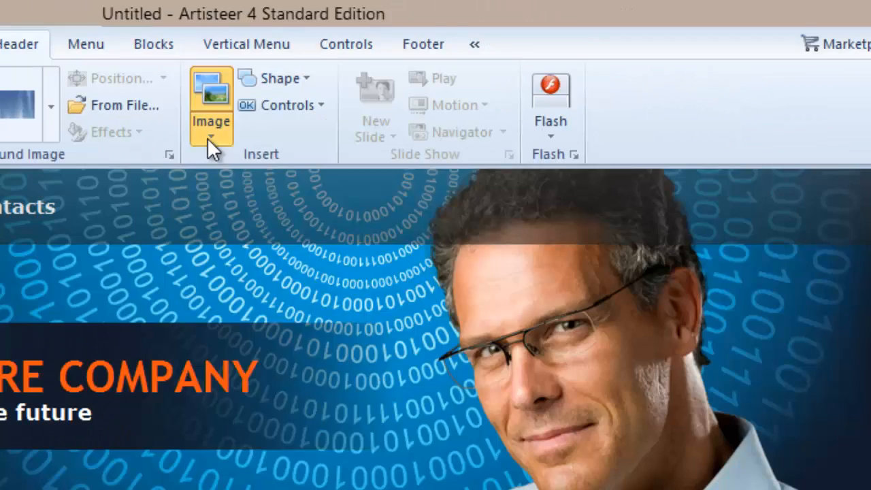
{"action": "left_click", "coordinate": [443, 109]}
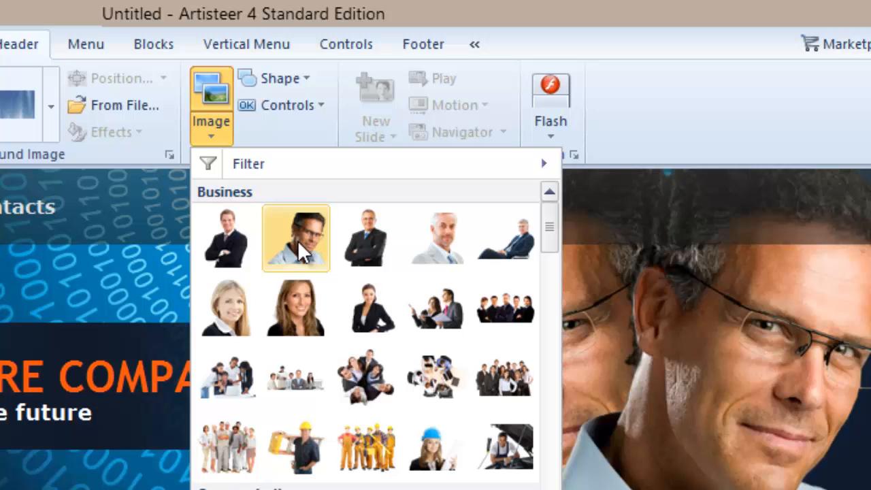
{"action": "left_click", "coordinate": [494, 305]}
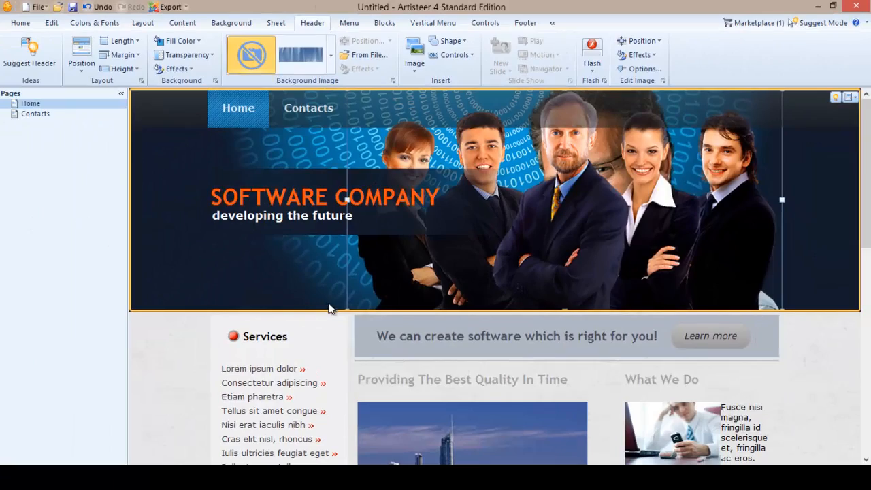
- Add a Special Flash animation effect to the header
{"action": "scroll", "coordinate": [328, 308], "scroll_direction": "down", "scroll_amount": 7}
{"action": "scroll", "coordinate": [330, 305], "scroll_direction": "up", "scroll_amount": 5}
{"action": "scroll", "coordinate": [330, 304], "scroll_direction": "up", "scroll_amount": 3}
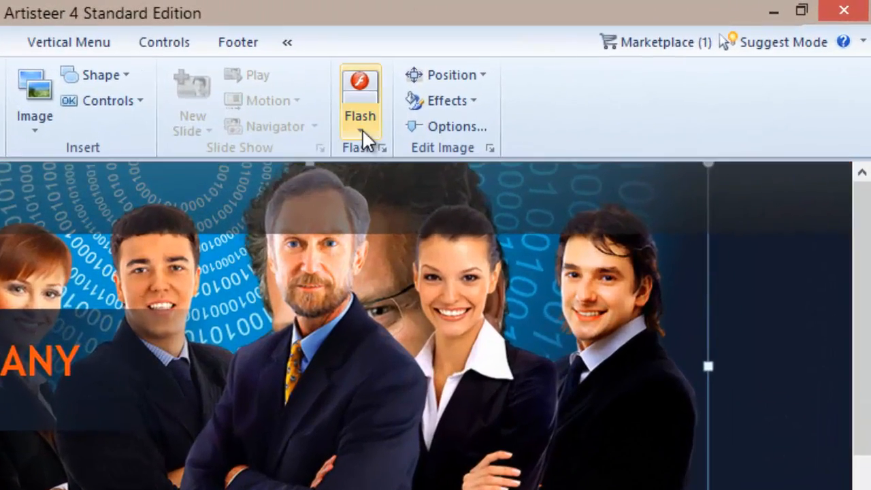
{"action": "left_click", "coordinate": [362, 129]}
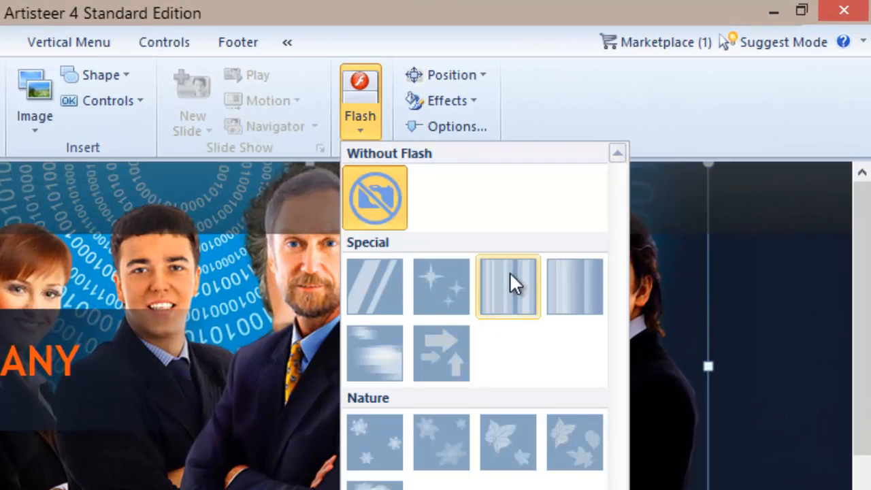
{"action": "left_click", "coordinate": [375, 352]}
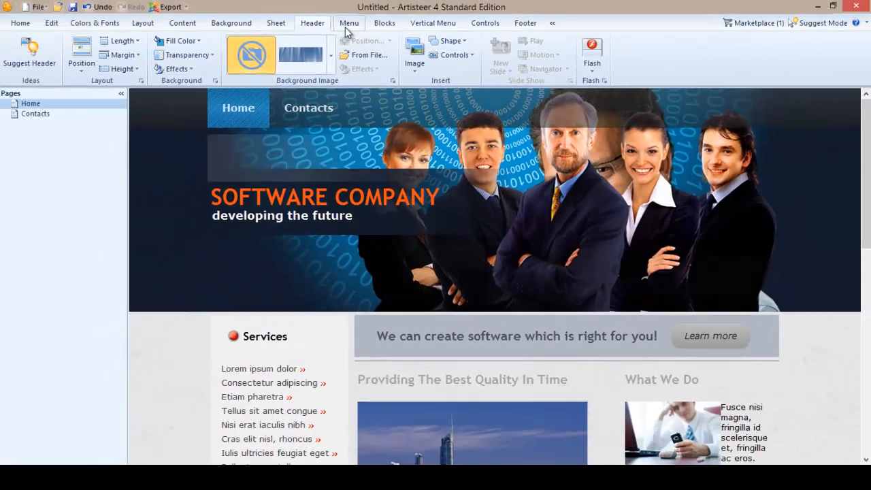
- Browse the Menu, Blocks and Controls options, including the radio button and input styles
{"action": "left_click", "coordinate": [347, 26]}
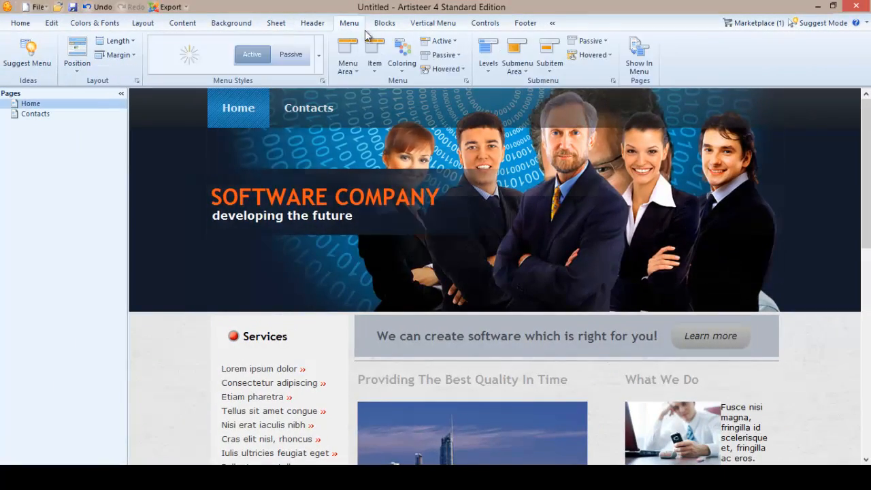
{"action": "left_click", "coordinate": [384, 25]}
{"action": "scroll", "coordinate": [762, 218], "scroll_direction": "down", "scroll_amount": 5}
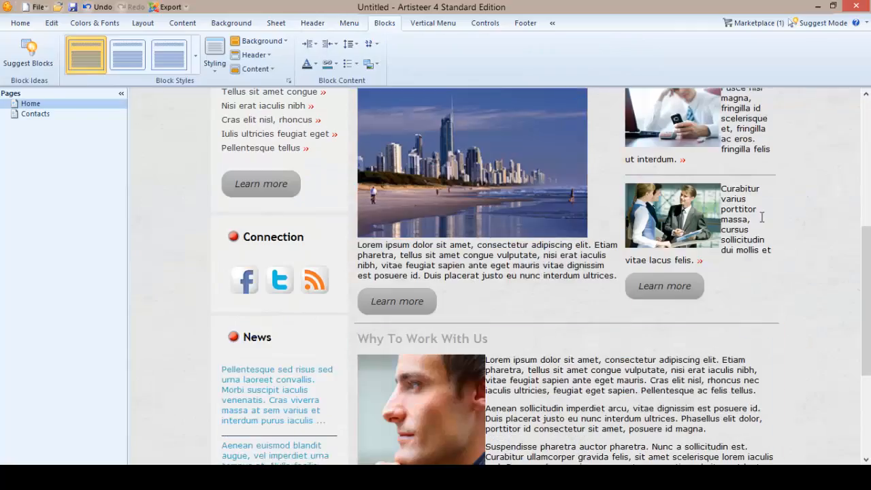
{"action": "scroll", "coordinate": [714, 204], "scroll_direction": "up", "scroll_amount": 5}
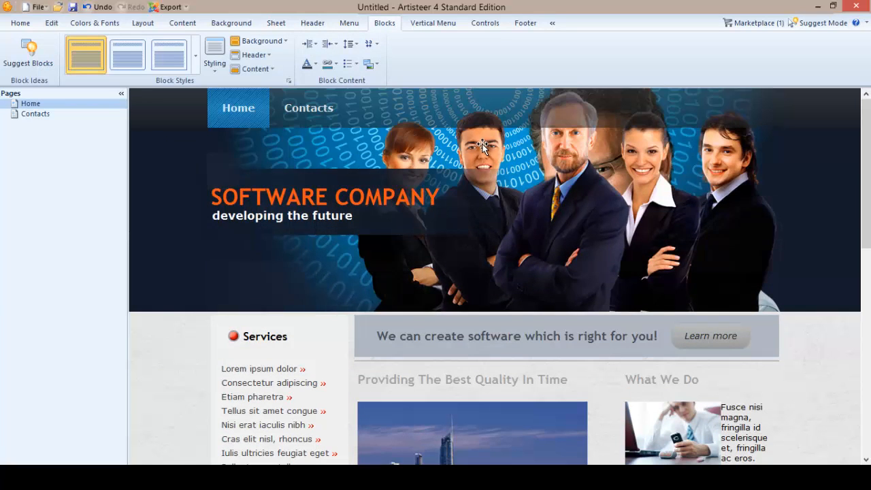
{"action": "left_click", "coordinate": [489, 26]}
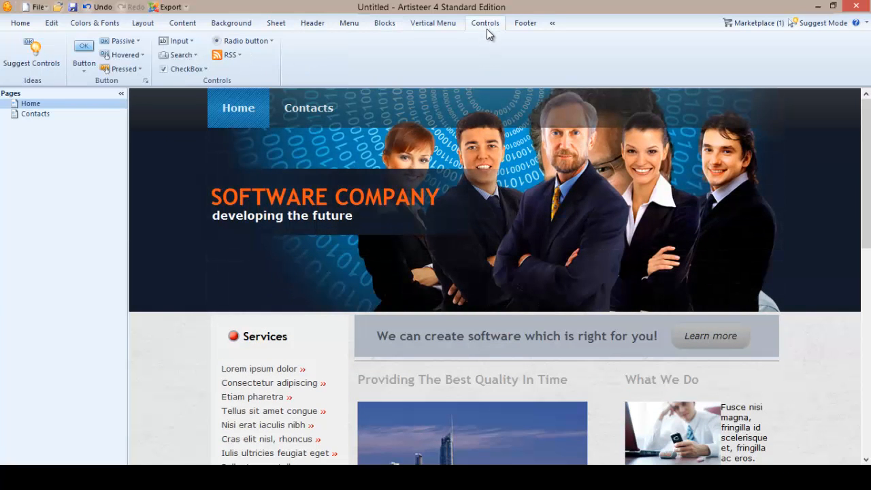
{"action": "left_click", "coordinate": [264, 40]}
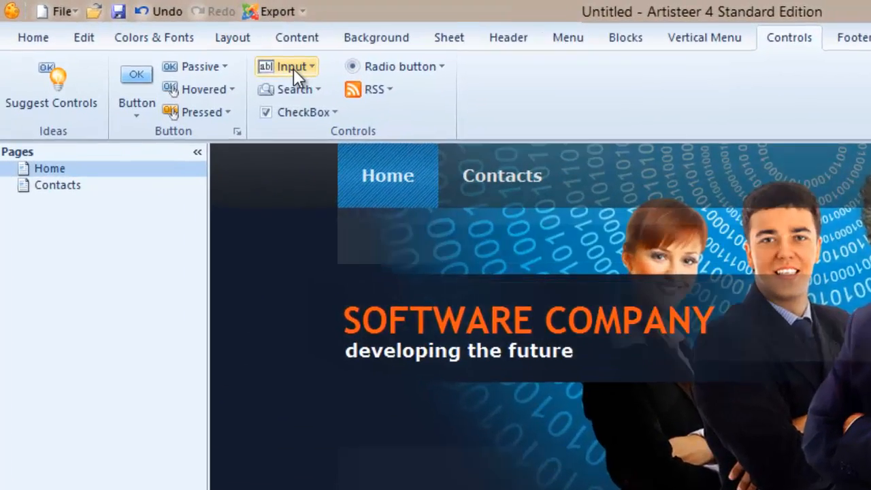
{"action": "left_click", "coordinate": [194, 45]}
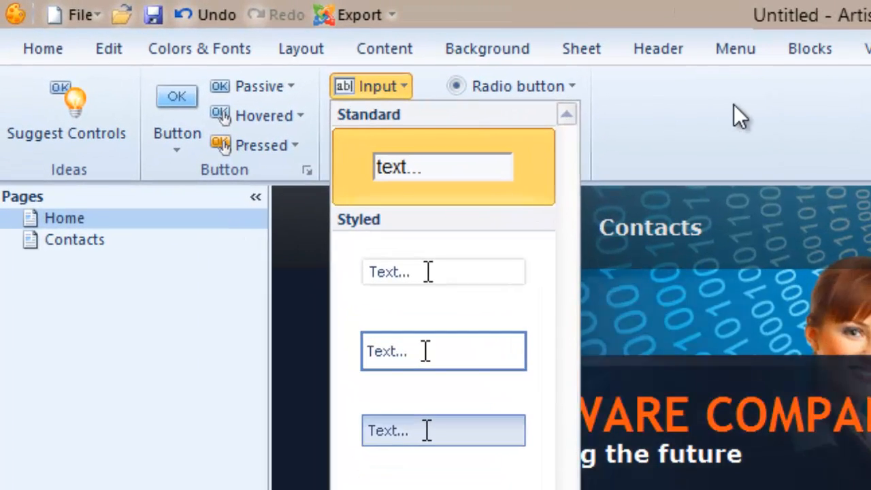
{"action": "left_click", "coordinate": [377, 53]}
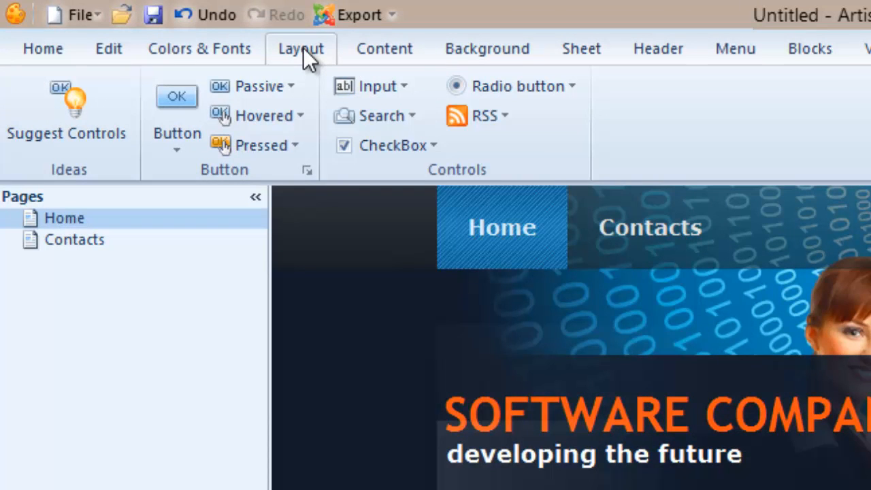
- Switch the design to a Basic layout with the menu above the sheet
{"action": "left_click", "coordinate": [303, 47]}
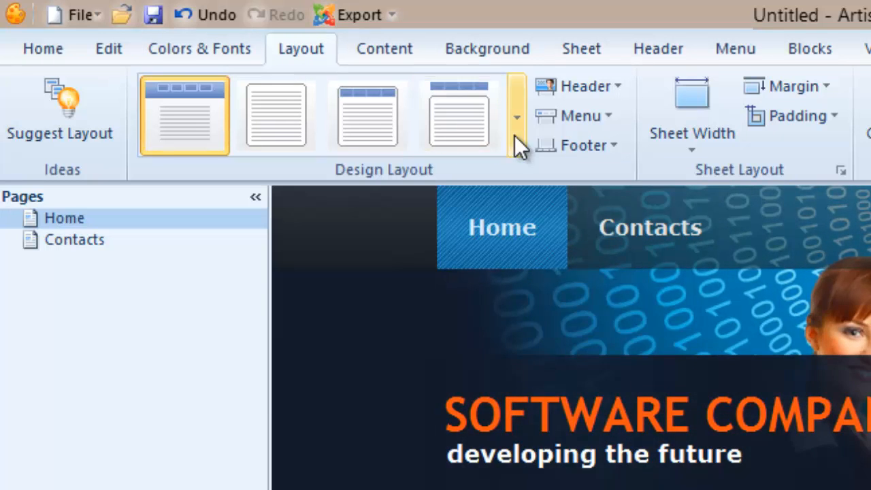
{"action": "left_click", "coordinate": [517, 117]}
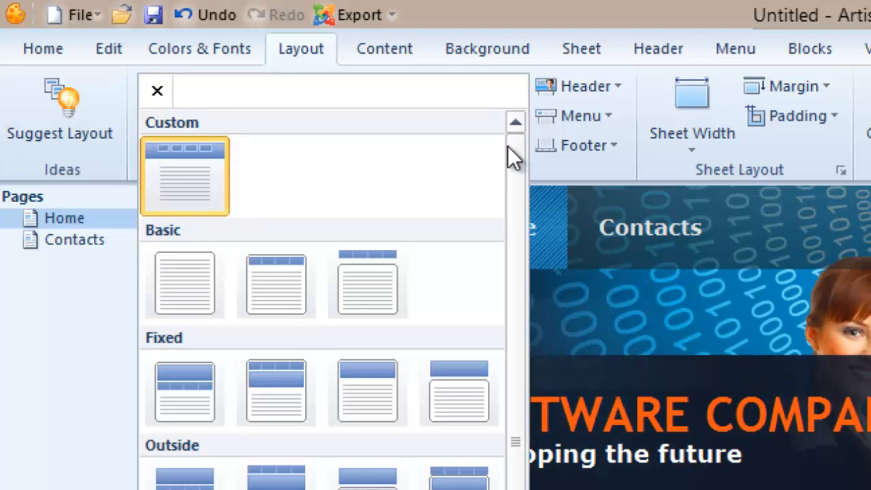
{"action": "left_click", "coordinate": [282, 289]}
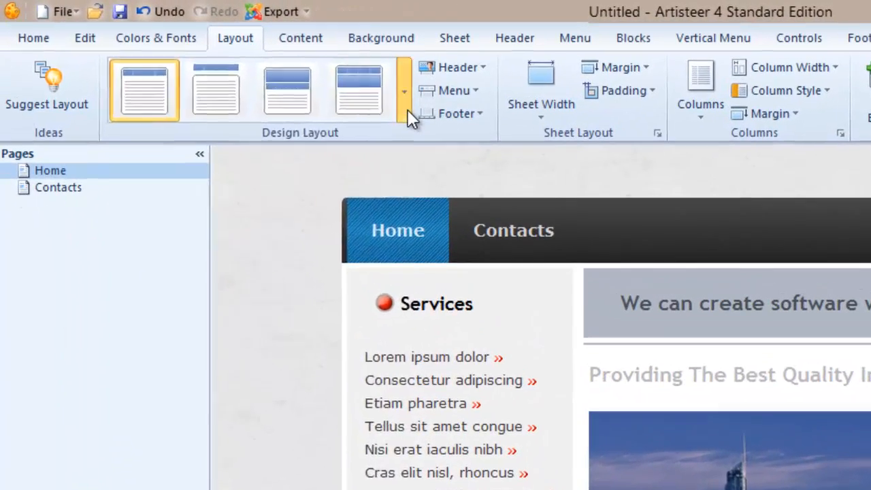
- Apply an Outside layout with the menu bar separated above the header
{"action": "left_click", "coordinate": [255, 69]}
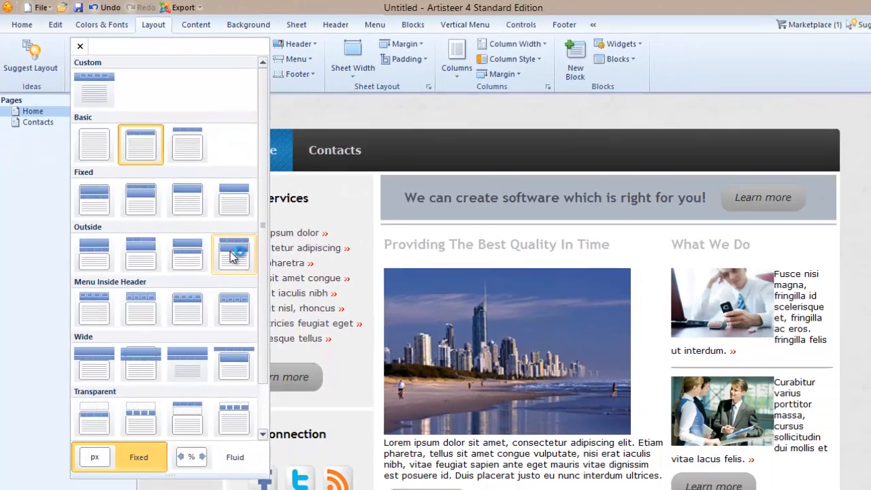
{"action": "left_click", "coordinate": [353, 387]}
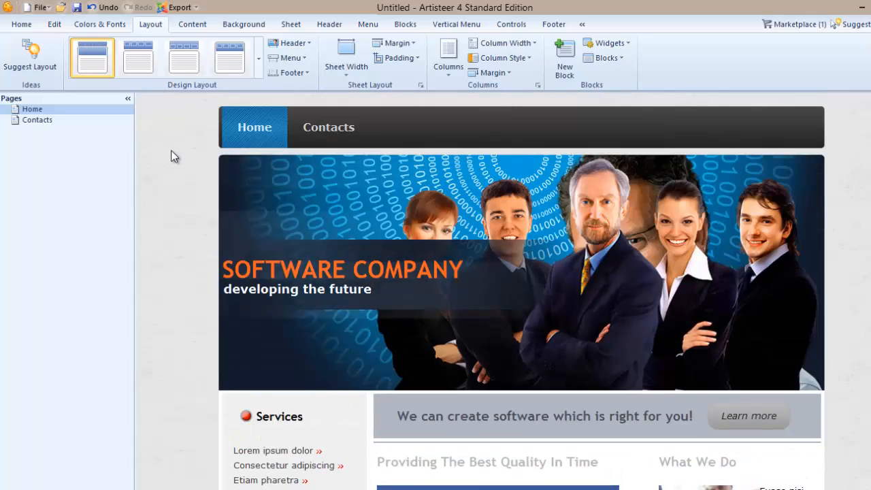
{"action": "scroll", "coordinate": [174, 157], "scroll_direction": "down", "scroll_amount": 9}
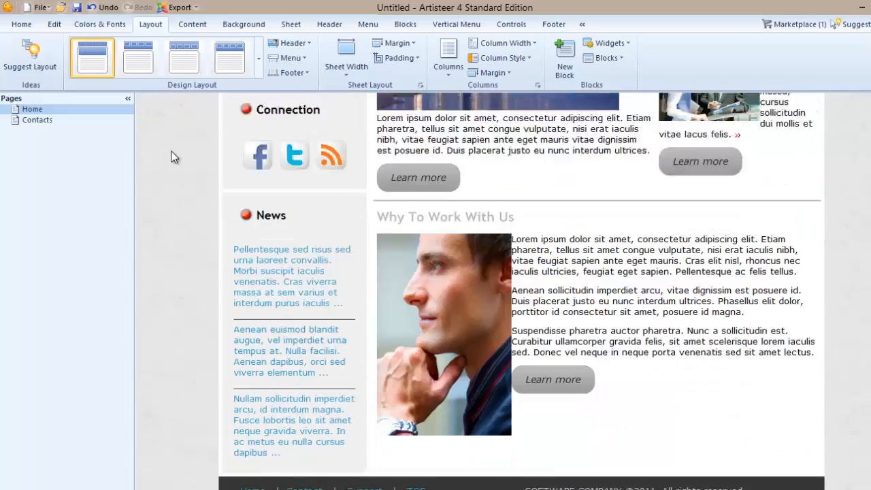
{"action": "scroll", "coordinate": [172, 158], "scroll_direction": "up", "scroll_amount": 10}
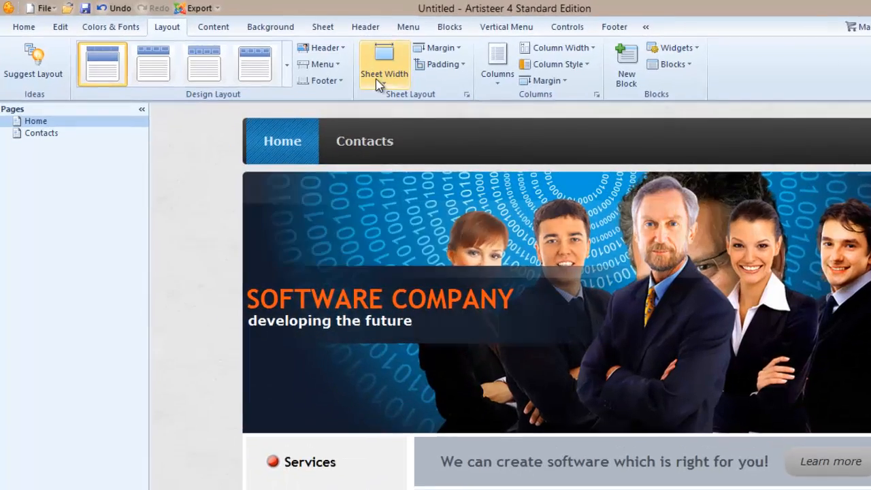
- Choose a fixed pixel sheet width and open the Widgets list
{"action": "left_click", "coordinate": [346, 58]}
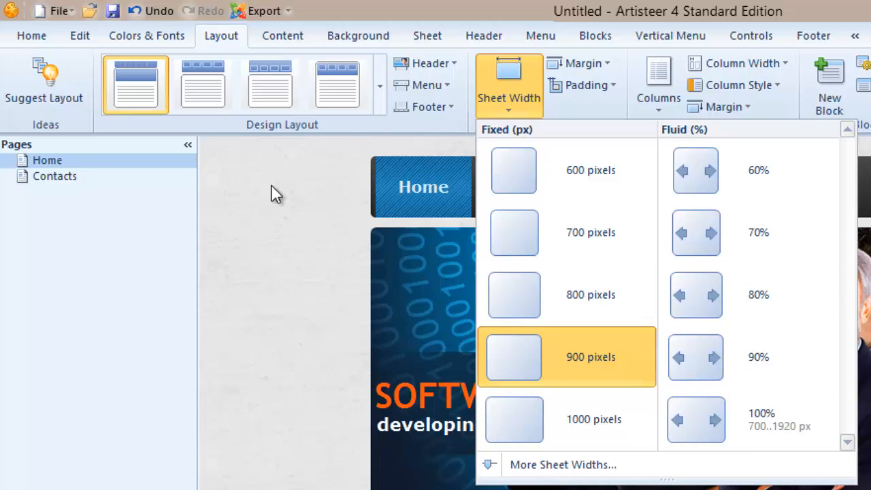
{"action": "left_click", "coordinate": [234, 228]}
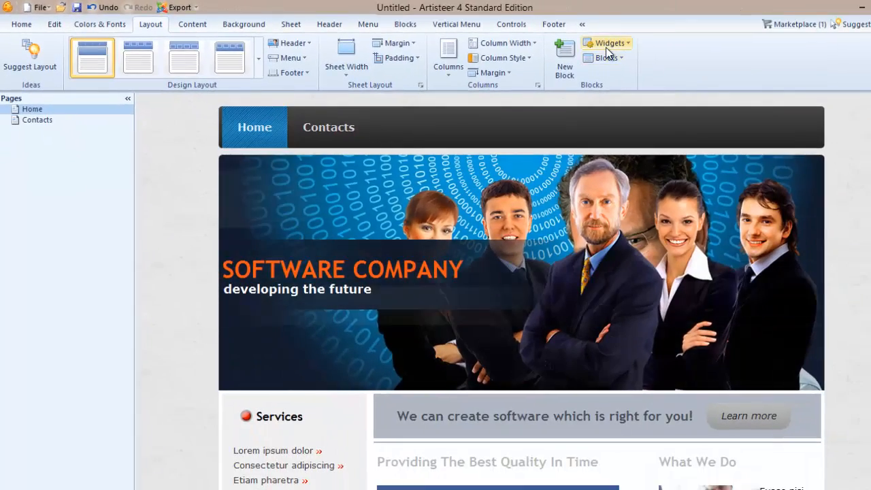
{"action": "left_click", "coordinate": [664, 49]}
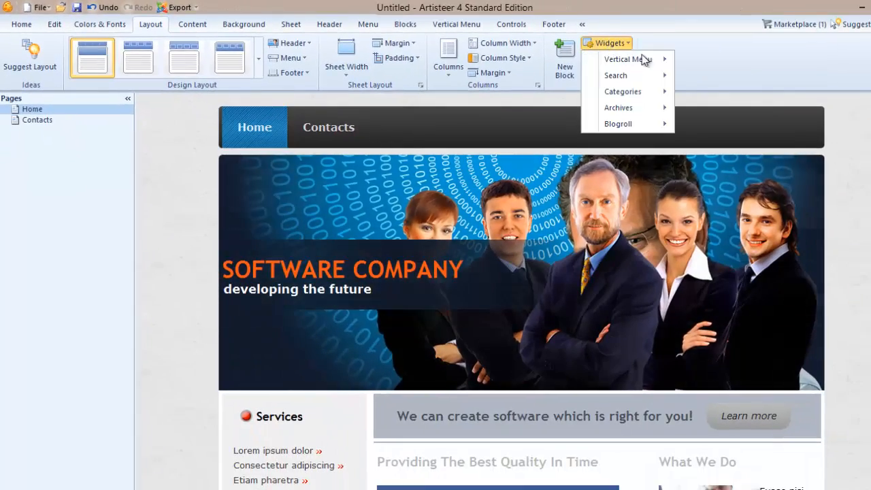
{"action": "left_click", "coordinate": [775, 55]}
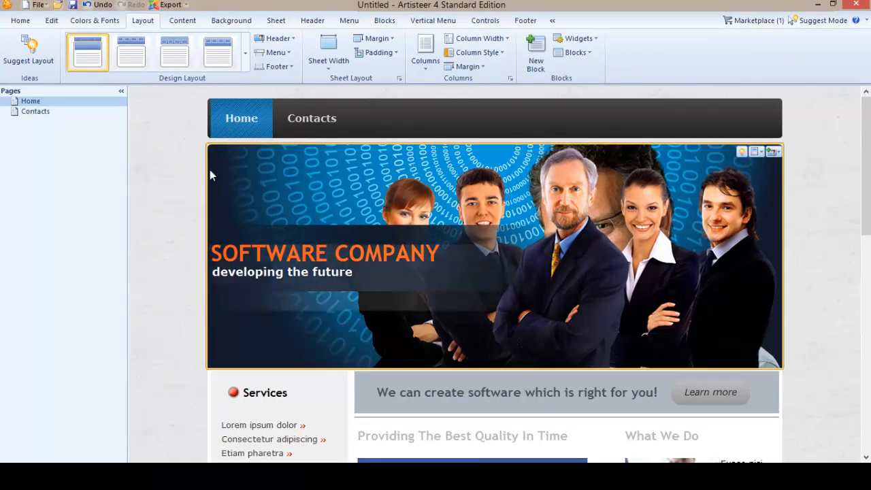
- Hide the pages list and scroll through the whole page design to review it
{"action": "left_click", "coordinate": [122, 91]}
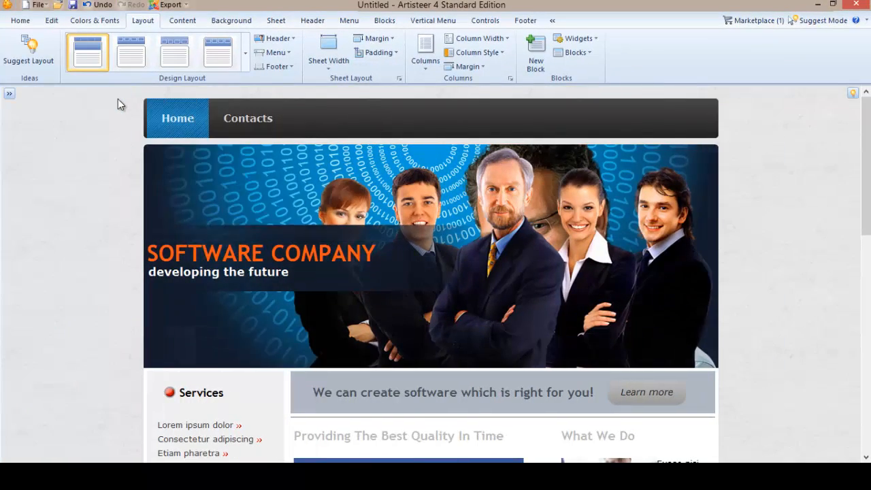
{"action": "scroll", "coordinate": [311, 223], "scroll_direction": "down", "scroll_amount": 10}
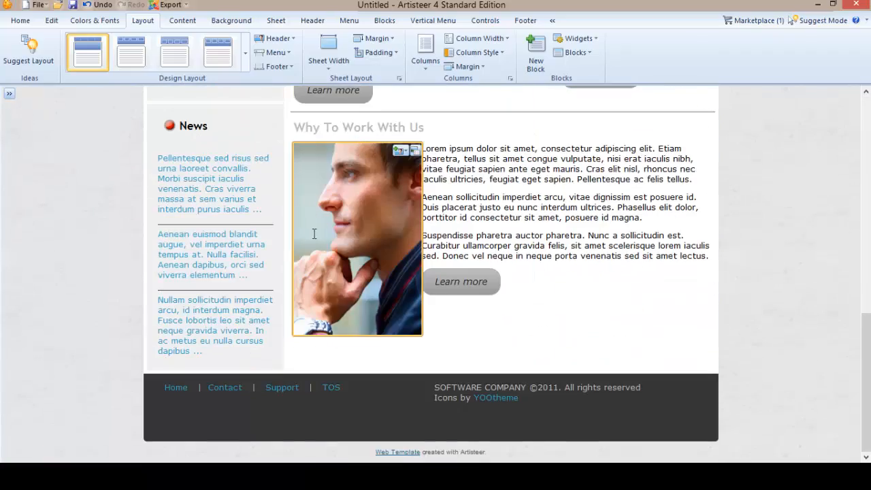
{"action": "scroll", "coordinate": [252, 253], "scroll_direction": "up", "scroll_amount": 10}
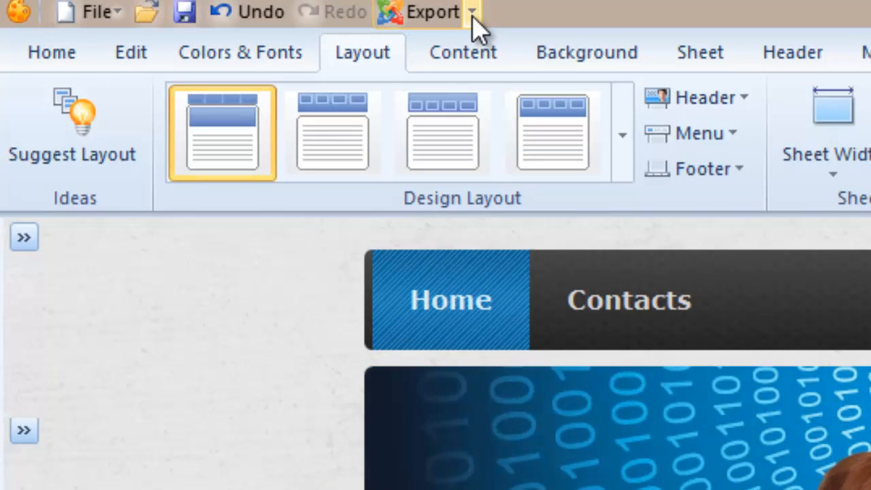
- Start exporting the design as a Joomla Template and set the Joomla version to 2.5
{"action": "left_click", "coordinate": [472, 13]}
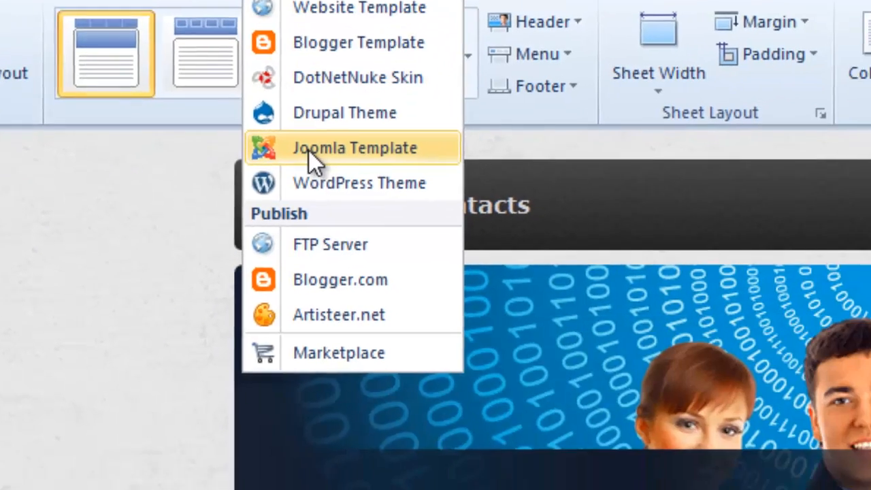
{"action": "left_click", "coordinate": [447, 239]}
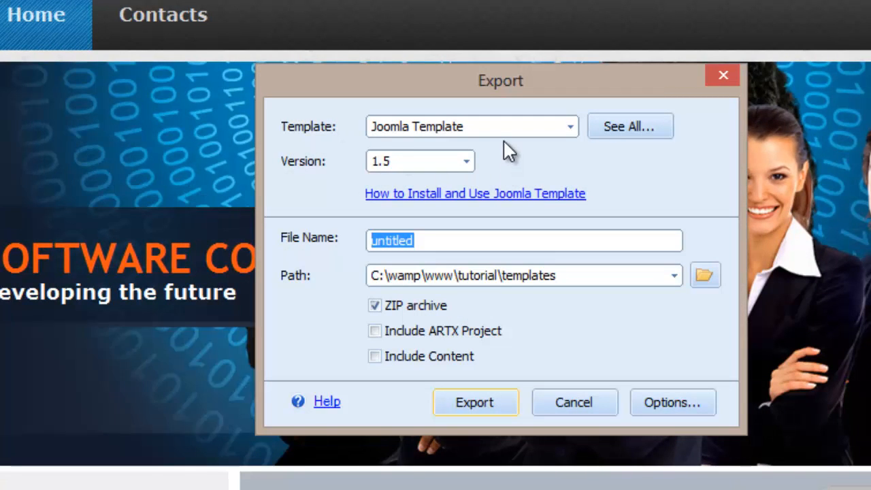
{"action": "left_click", "coordinate": [449, 127]}
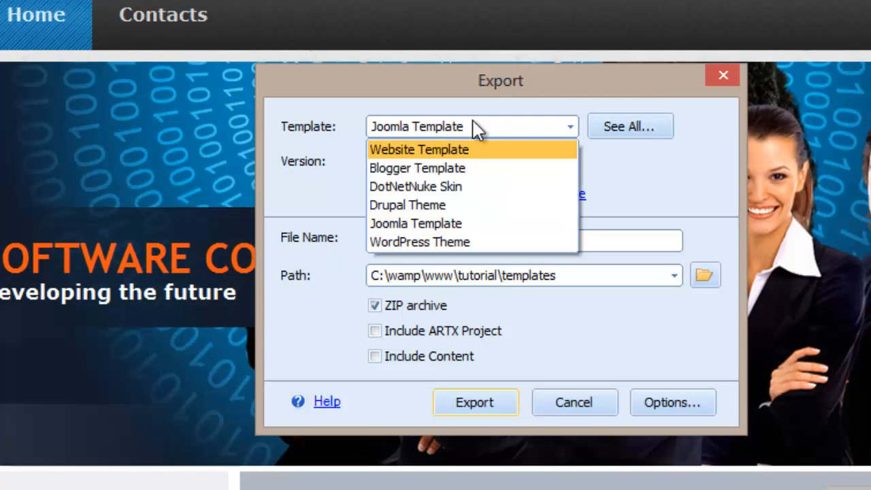
{"action": "left_click", "coordinate": [478, 129]}
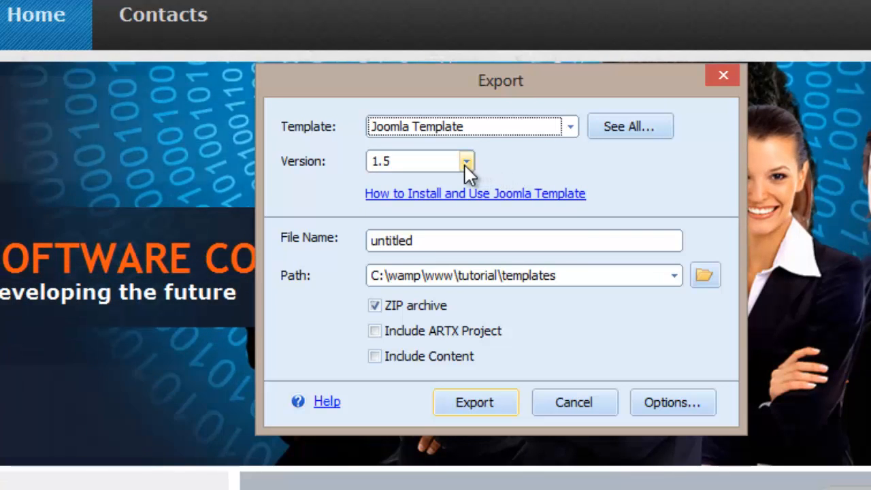
{"action": "left_click", "coordinate": [465, 165]}
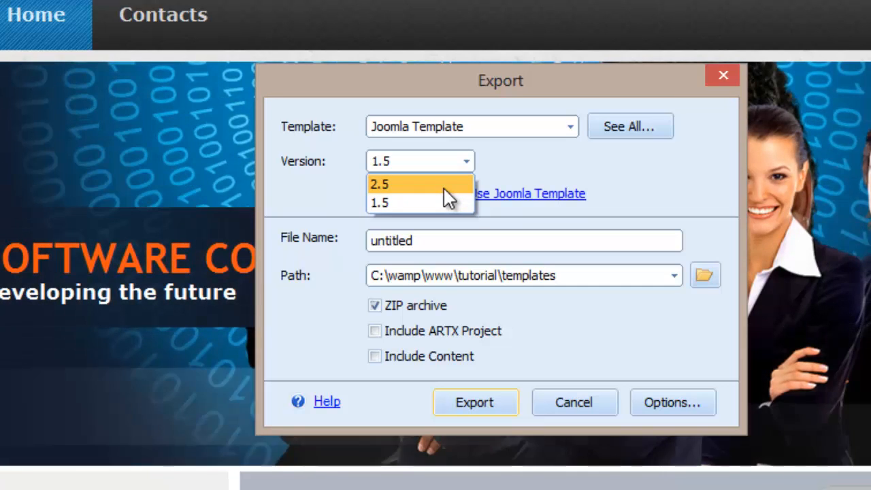
{"action": "left_click", "coordinate": [443, 184]}
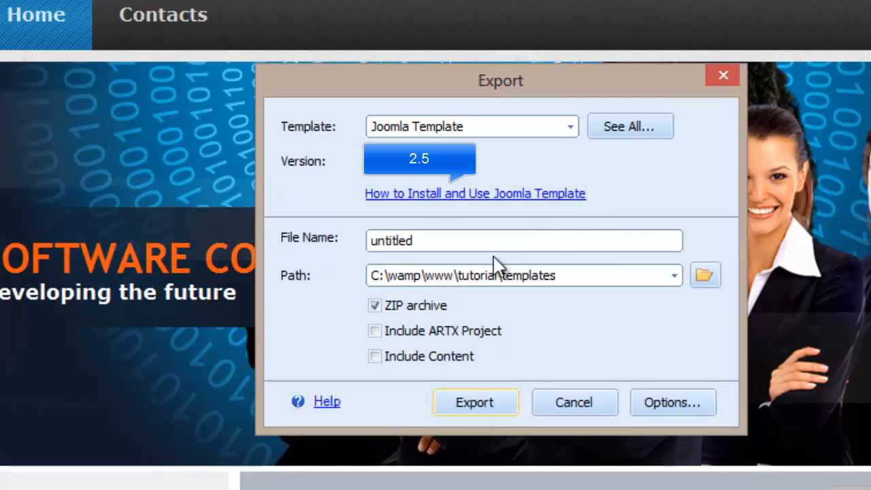
- Name the exported file tutorial
{"action": "left_click_drag", "start_coordinate": [482, 239], "coordinate": [321, 251]}
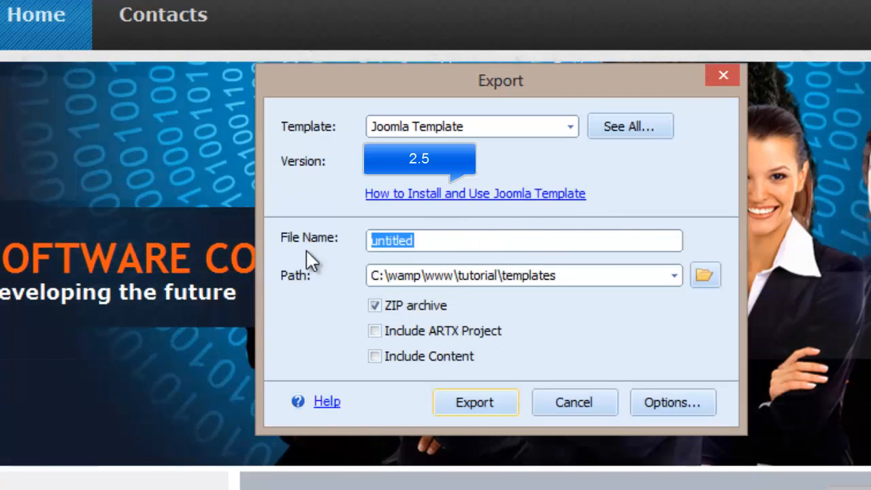
{"action": "type", "text": "tutorial"}
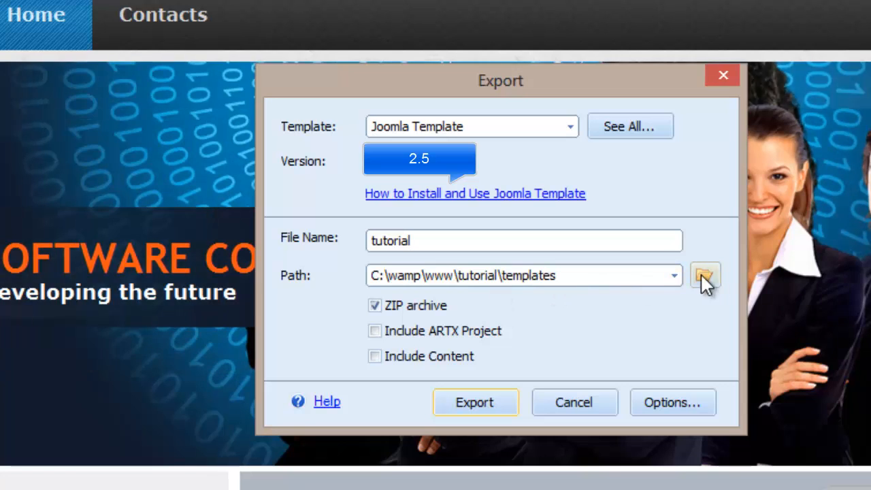
- Set the export path to the templates folder inside C:\wamp\www\Tutorial
{"action": "left_click", "coordinate": [704, 279]}
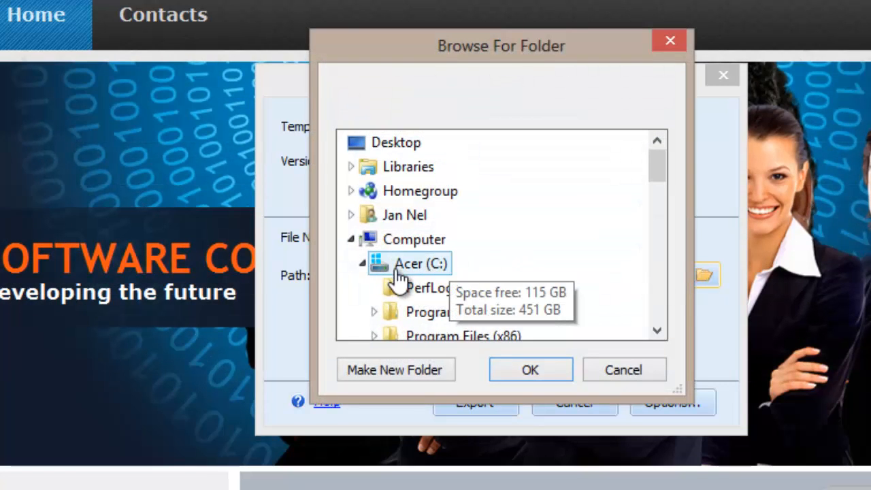
{"action": "scroll", "coordinate": [402, 270], "scroll_direction": "down", "scroll_amount": 5}
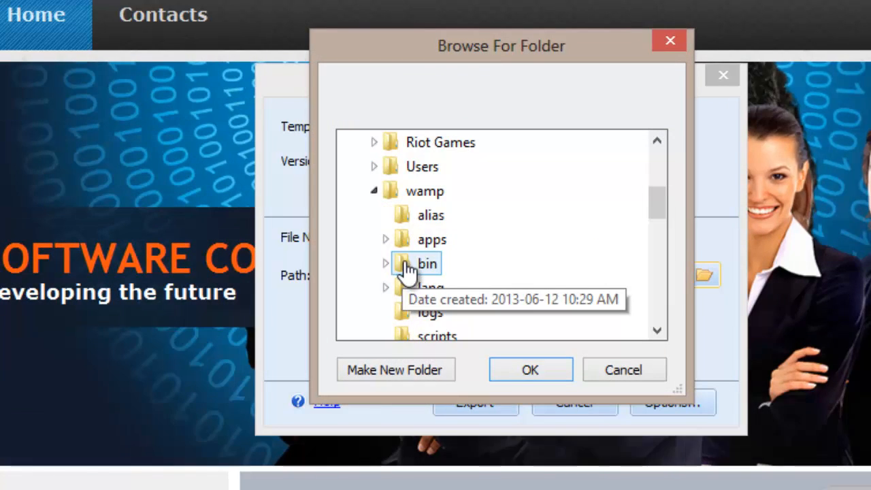
{"action": "scroll", "coordinate": [418, 204], "scroll_direction": "down", "scroll_amount": 2}
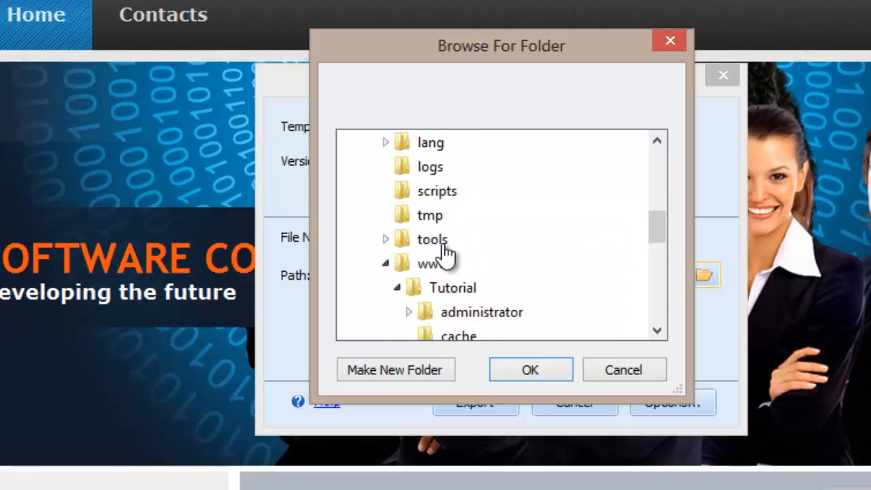
{"action": "scroll", "coordinate": [521, 248], "scroll_direction": "down", "scroll_amount": 4}
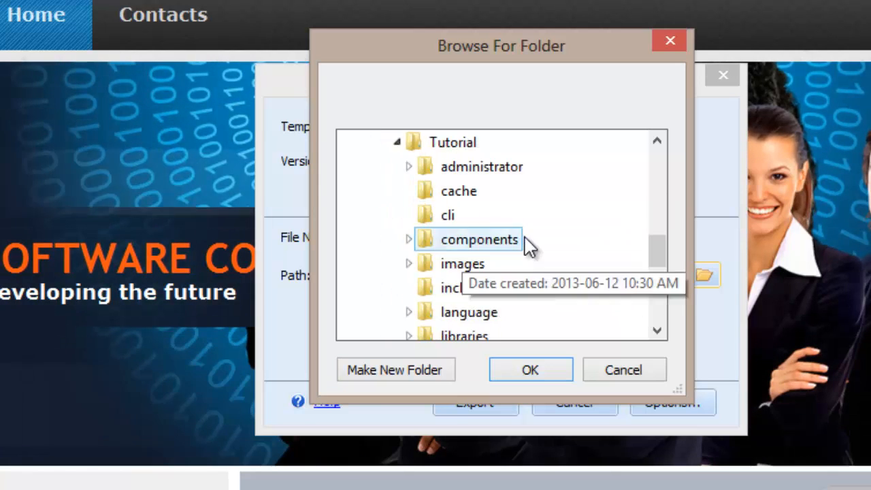
{"action": "scroll", "coordinate": [492, 253], "scroll_direction": "down", "scroll_amount": 2}
{"action": "scroll", "coordinate": [467, 218], "scroll_direction": "up", "scroll_amount": 1}
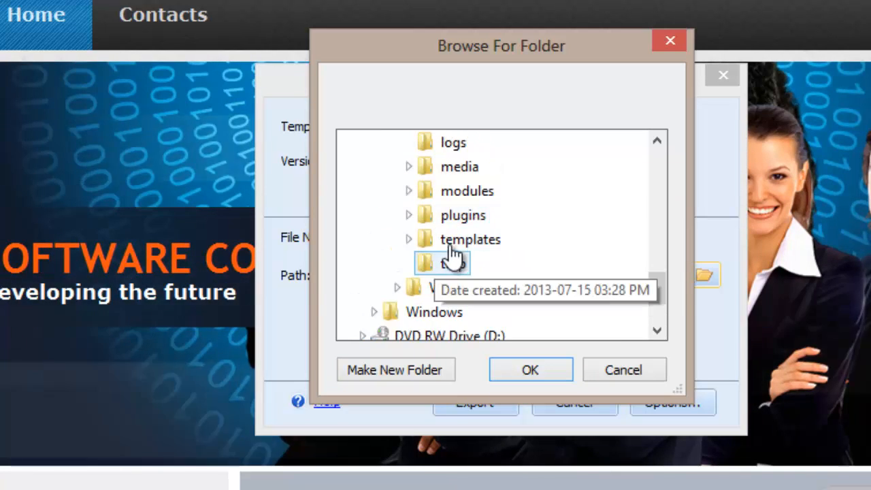
{"action": "double_click", "coordinate": [453, 245]}
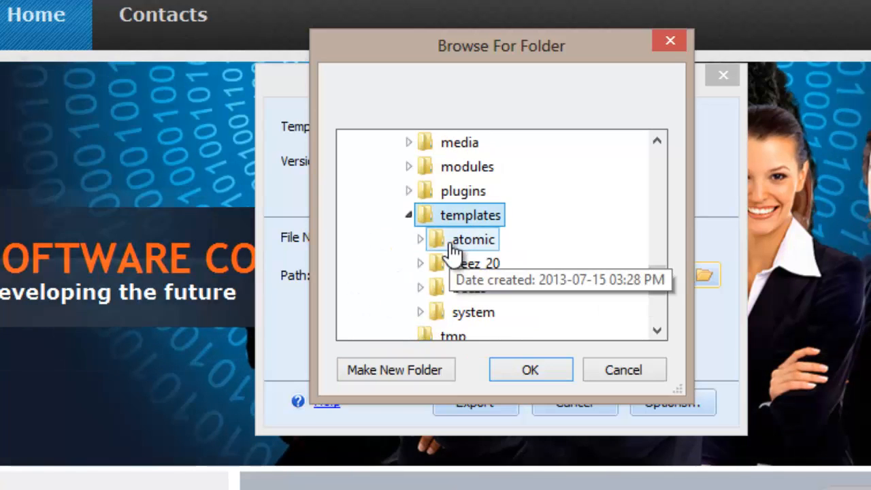
{"action": "left_click", "coordinate": [529, 372]}
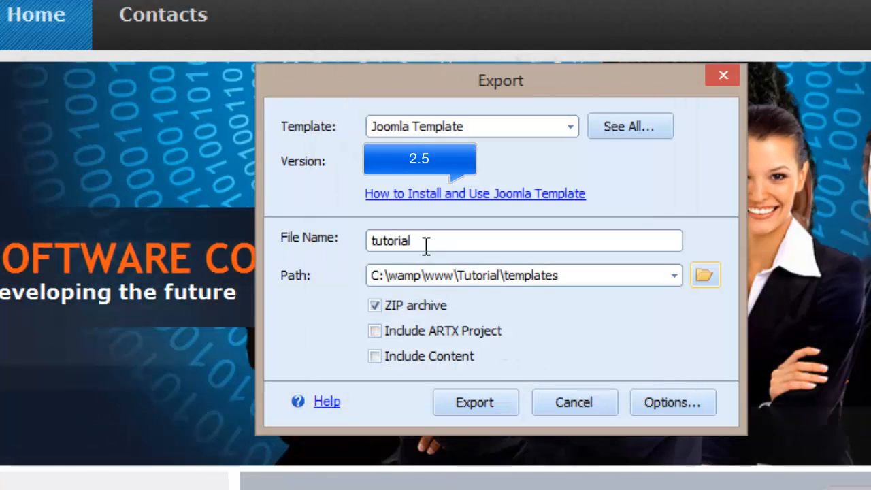
- Rename the exported file as test, keeping the ZIP archive option on
{"action": "left_click", "coordinate": [403, 246]}
{"action": "left_click_drag", "start_coordinate": [403, 247], "coordinate": [356, 247]}
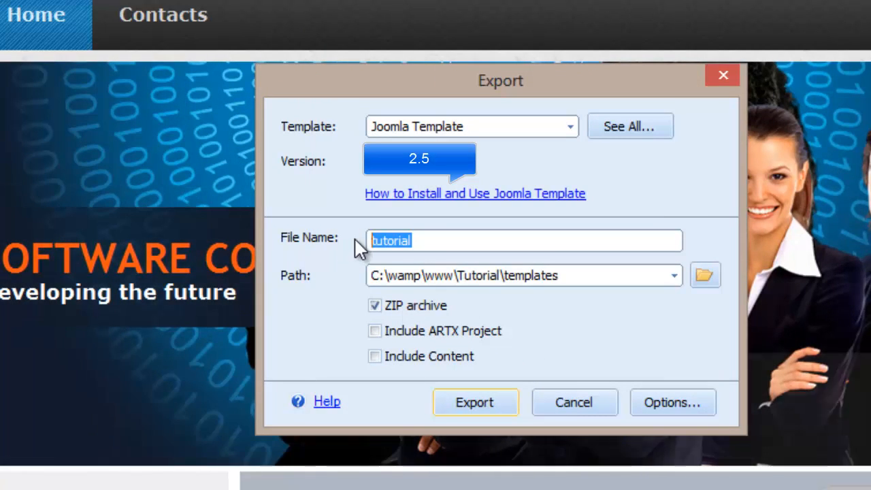
{"action": "type", "text": "test"}
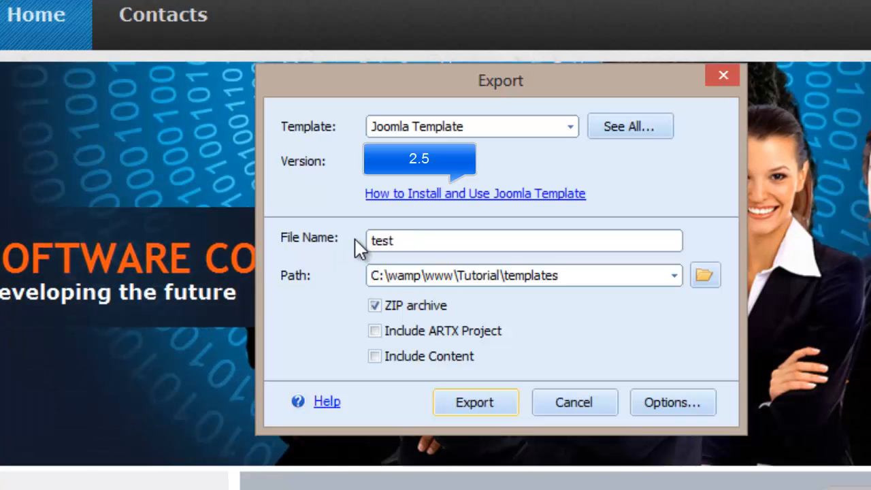
{"action": "left_click", "coordinate": [376, 304]}
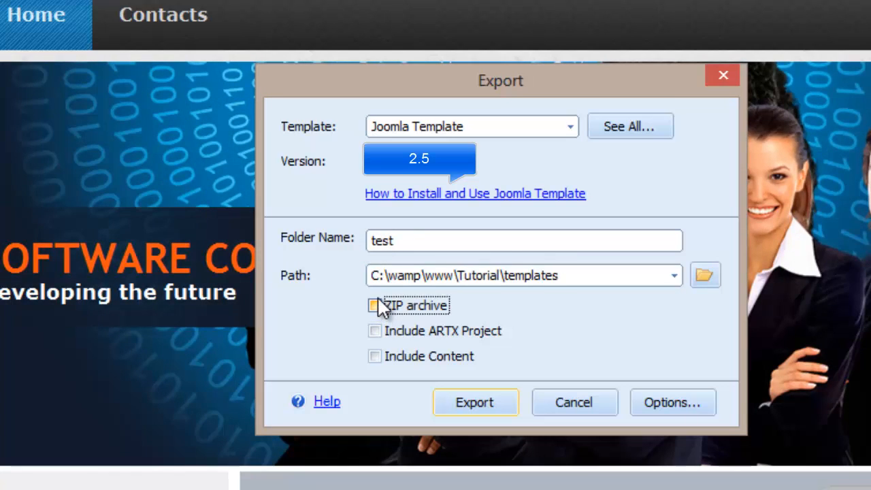
{"action": "left_click", "coordinate": [375, 304]}
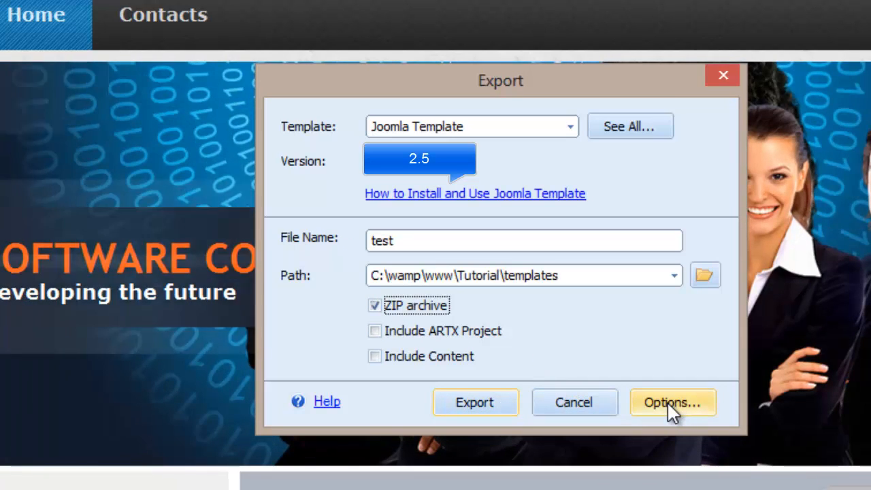
- Review the export options under General, CSS Options and Description
{"action": "left_click", "coordinate": [668, 402]}
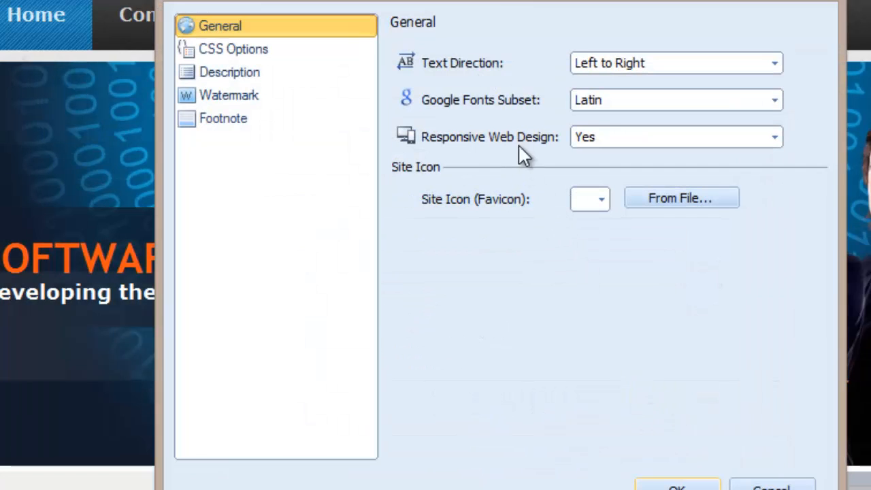
{"action": "left_click", "coordinate": [279, 51]}
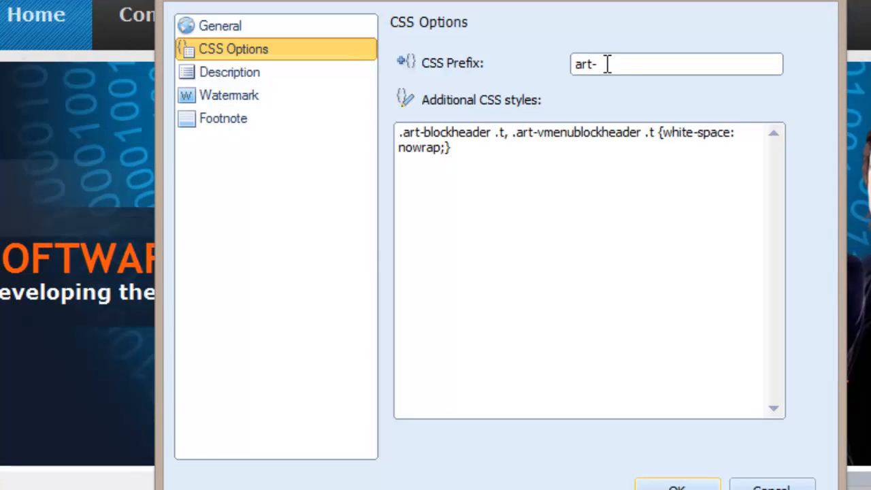
{"action": "left_click_drag", "start_coordinate": [606, 64], "coordinate": [494, 75]}
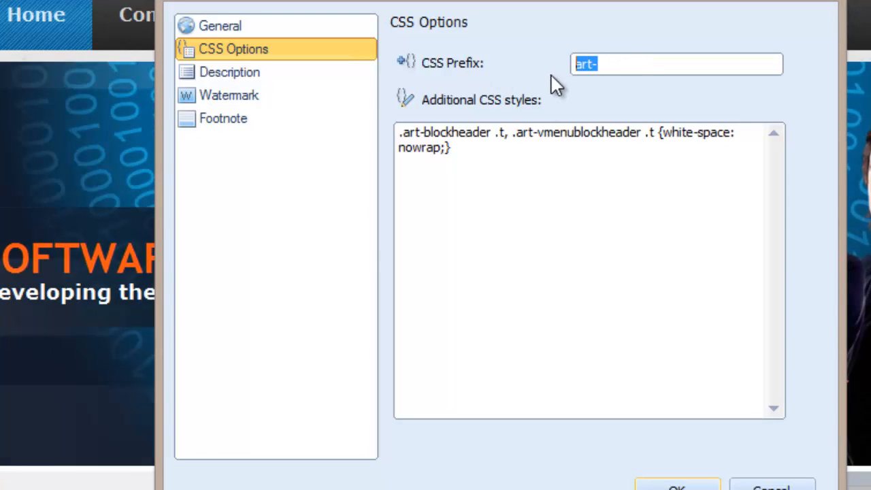
{"action": "left_click", "coordinate": [488, 179]}
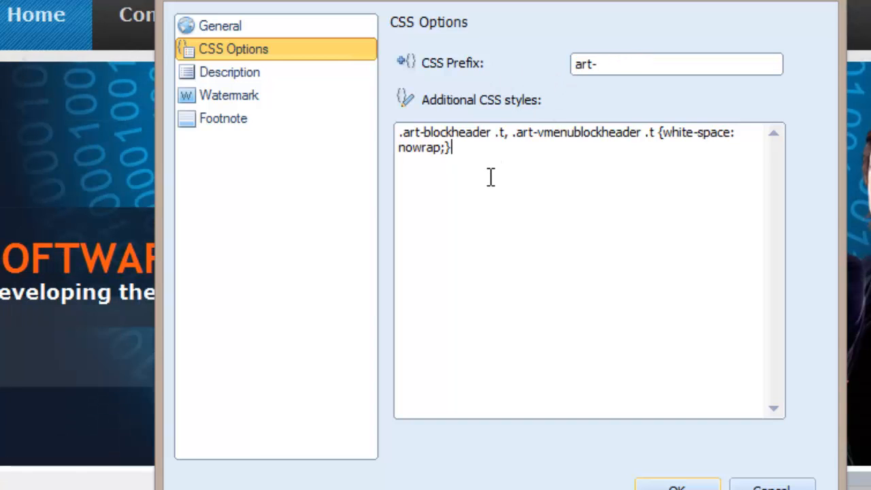
{"action": "left_click", "coordinate": [249, 81]}
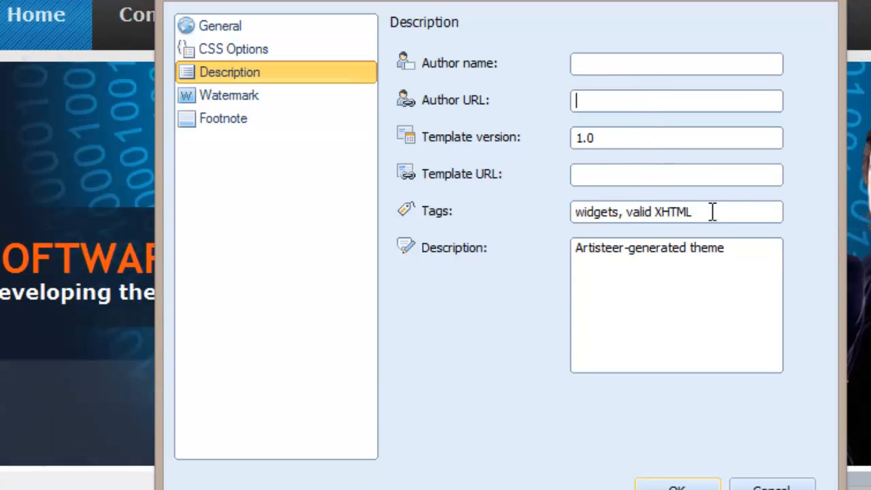
{"action": "left_click_drag", "start_coordinate": [713, 211], "coordinate": [456, 231]}
{"action": "left_click_drag", "start_coordinate": [739, 284], "coordinate": [443, 245]}
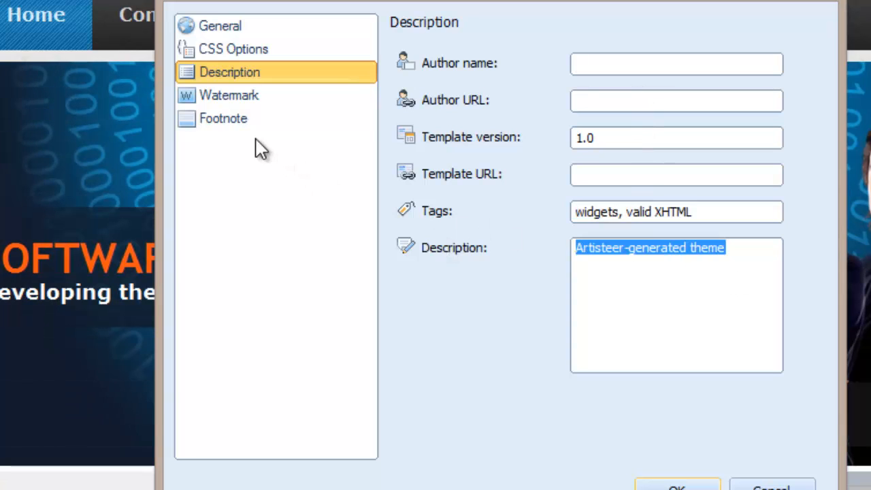
- Turn off both footnote backward links, to the author and to the CMS and Artisteer, and confirm the options
{"action": "left_click", "coordinate": [229, 123]}
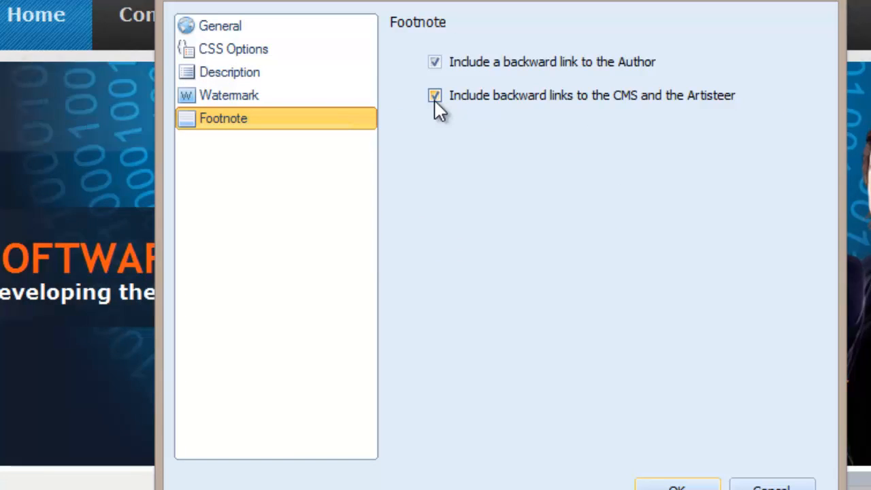
{"action": "left_click", "coordinate": [435, 101]}
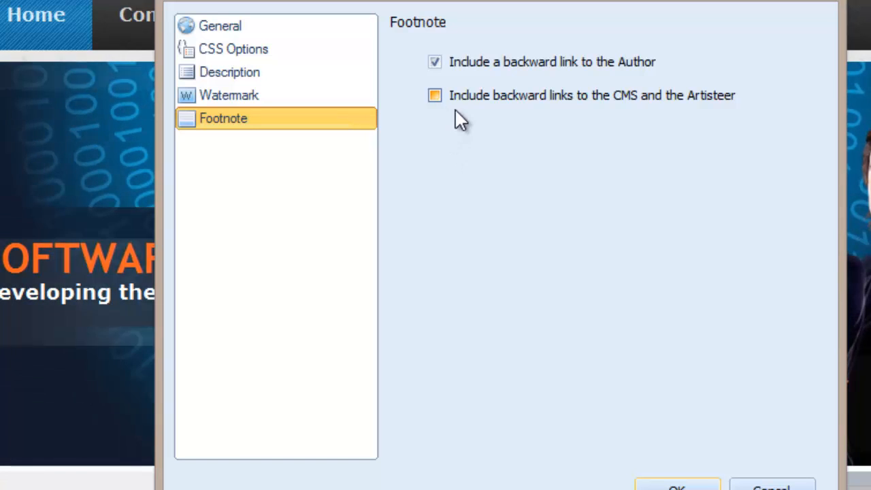
{"action": "left_click", "coordinate": [435, 62]}
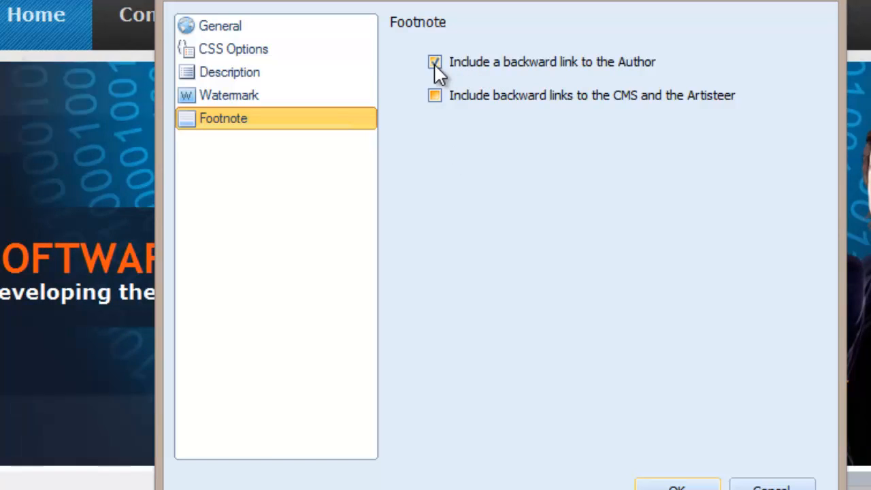
{"action": "left_click", "coordinate": [434, 96]}
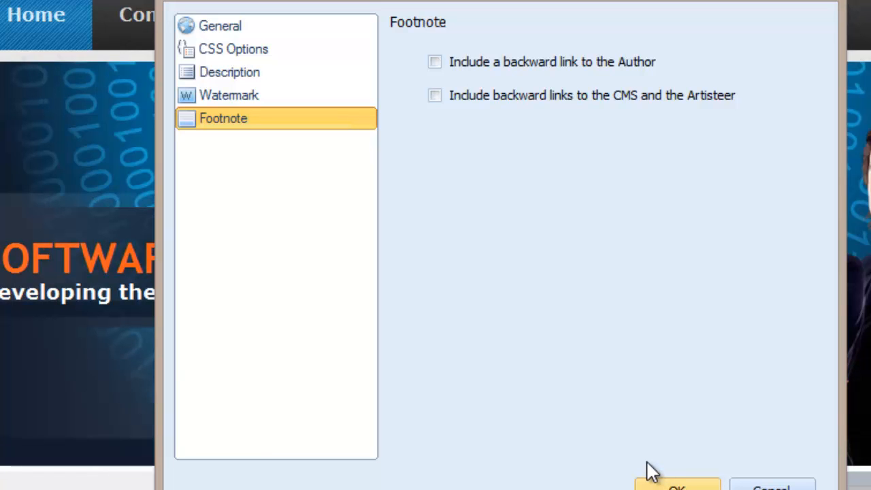
{"action": "key", "text": "Return"}
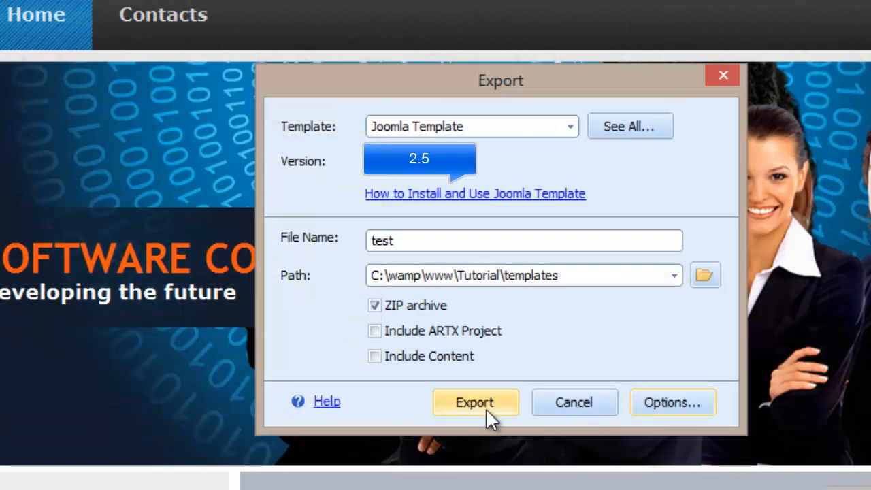
- Export the template and browse to the templates folder in C:\wamp\www\Tutorial to locate the test archive
{"action": "left_click", "coordinate": [480, 402]}
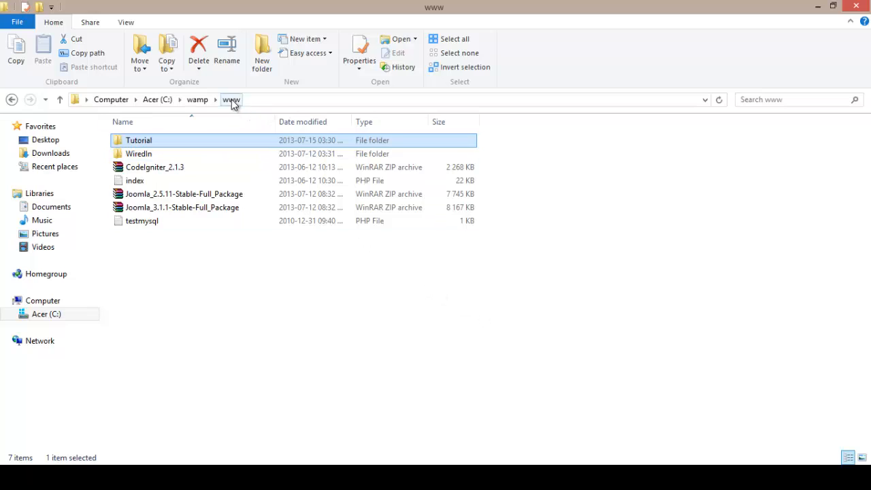
{"action": "left_click", "coordinate": [196, 100]}
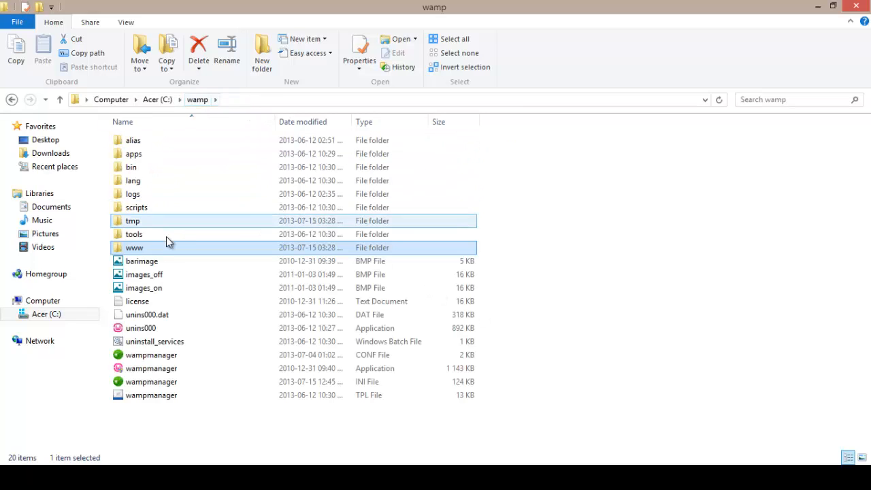
{"action": "double_click", "coordinate": [163, 249]}
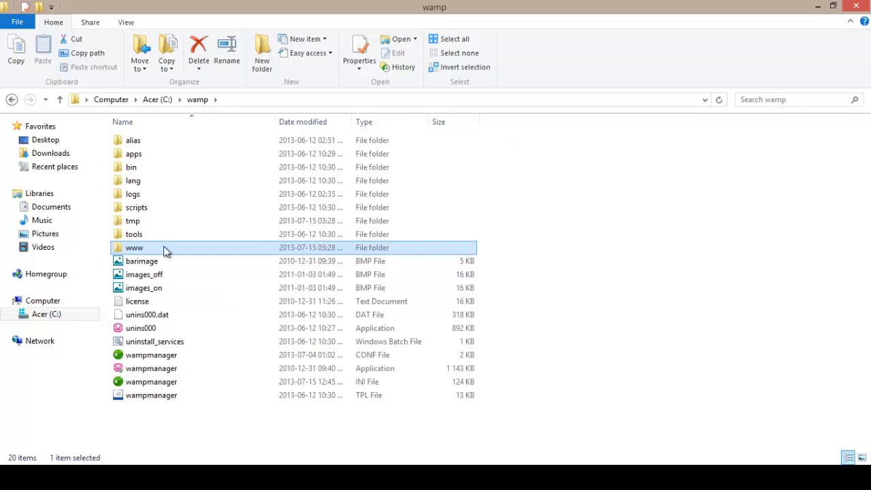
{"action": "double_click", "coordinate": [169, 139]}
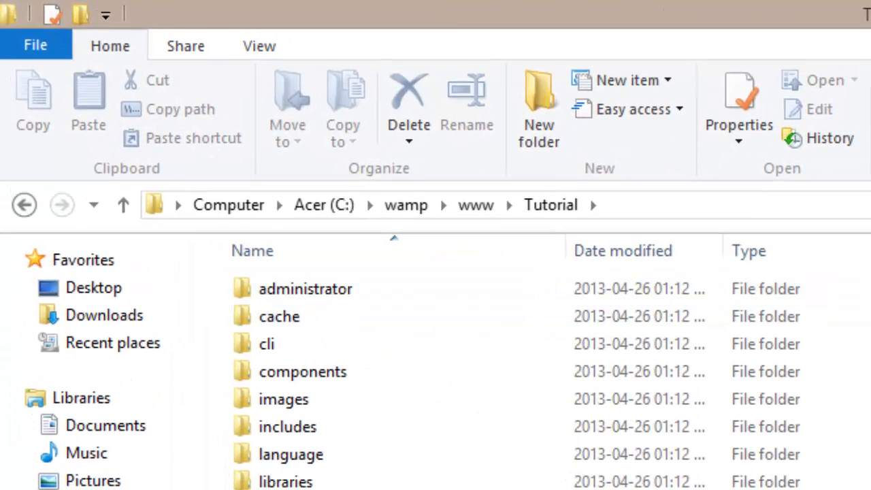
{"action": "left_click", "coordinate": [286, 316]}
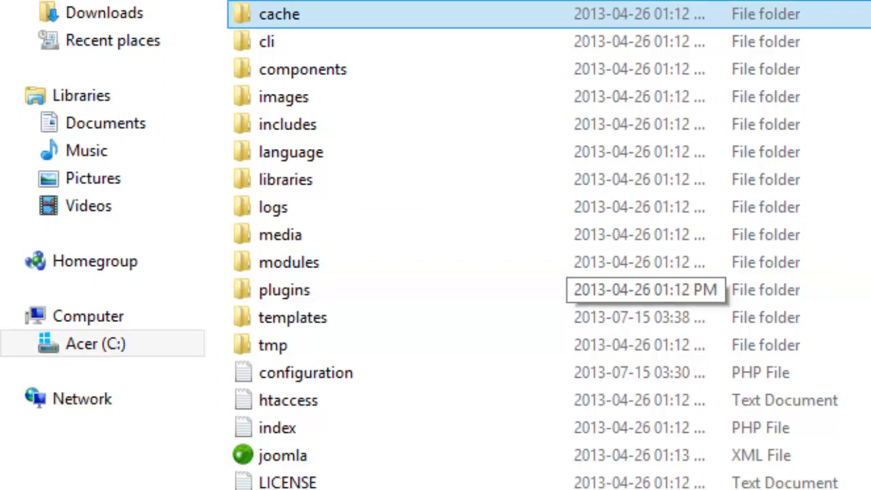
{"action": "left_click", "coordinate": [368, 292]}
{"action": "left_click", "coordinate": [353, 324]}
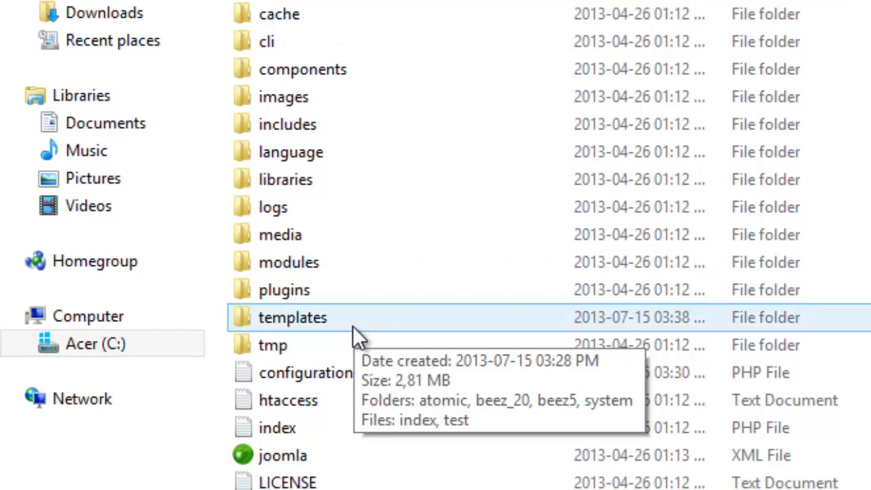
{"action": "double_click", "coordinate": [353, 326]}
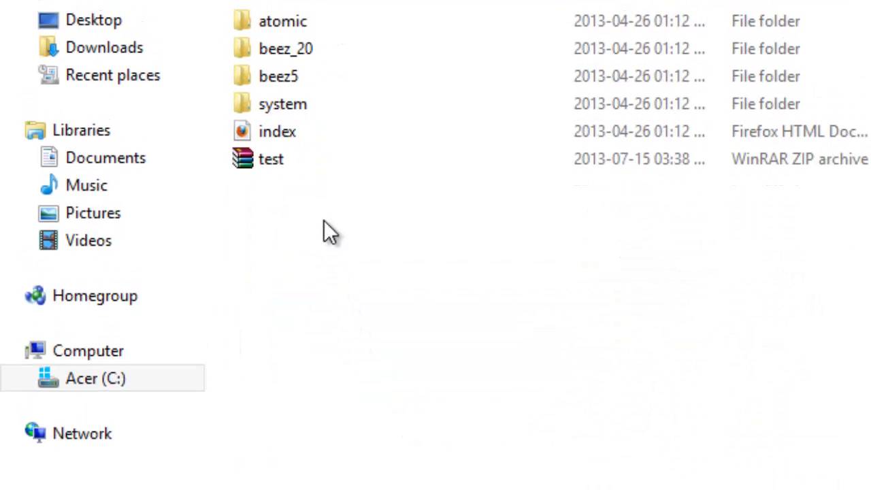
{"action": "left_click", "coordinate": [301, 225]}
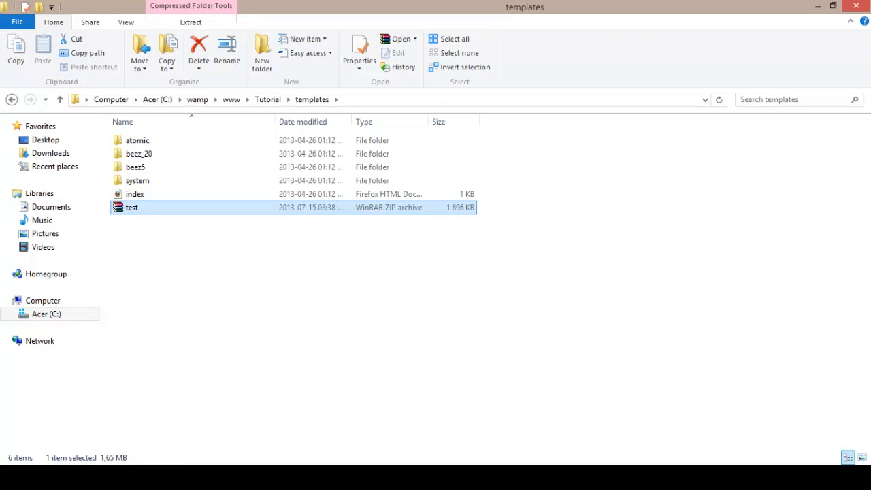
- Switch to the Joomla administration in Firefox and open the Template Manager to review the installed styles
{"action": "mouse_move", "coordinate": [107, 478]}
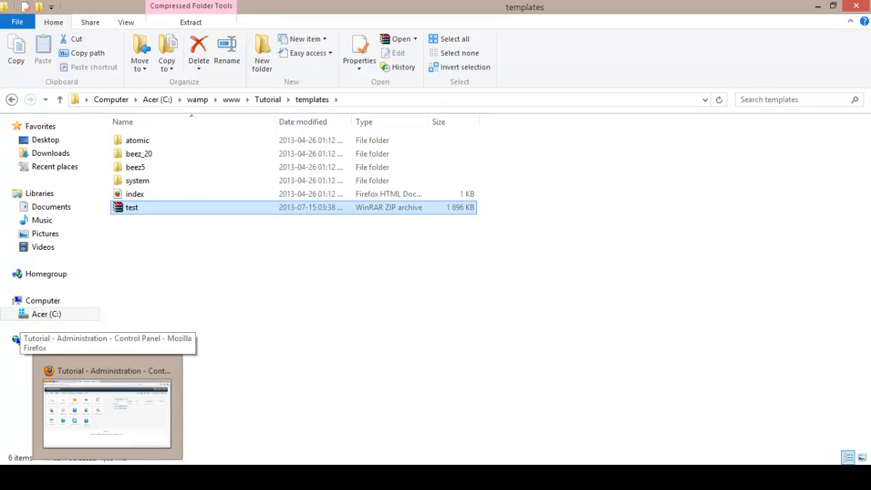
{"action": "left_click", "coordinate": [117, 444]}
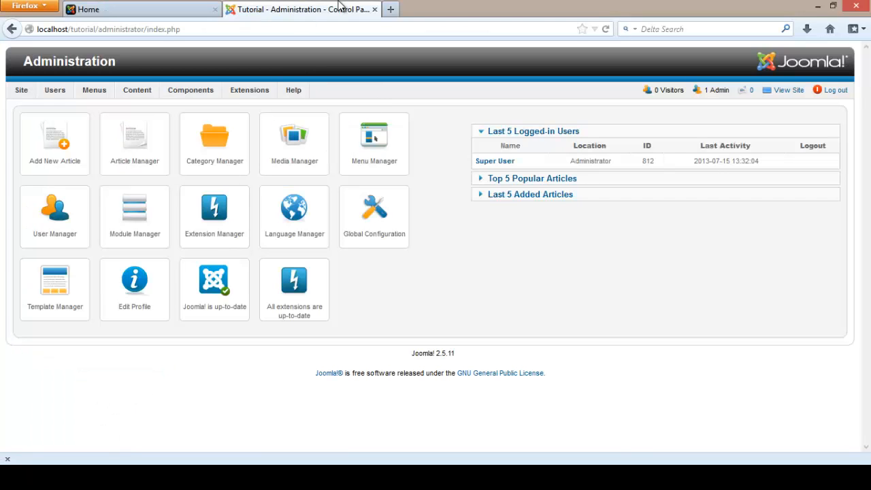
{"action": "mouse_move", "coordinate": [18, 97]}
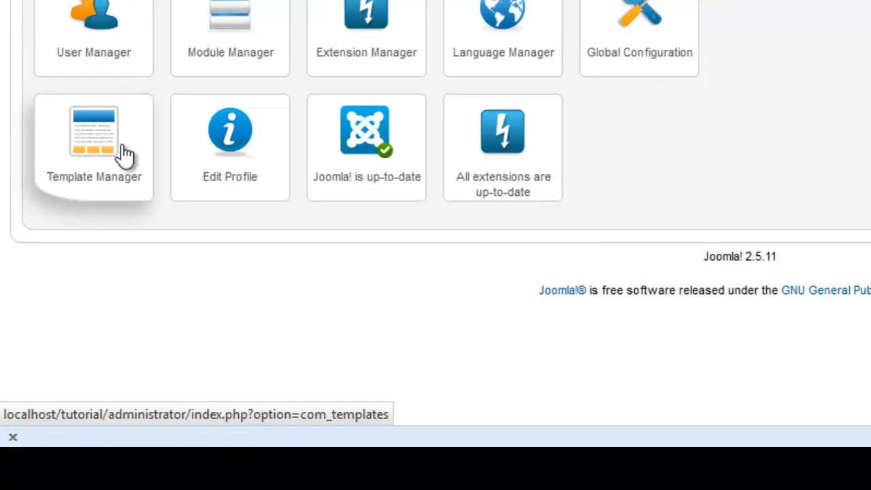
{"action": "left_click", "coordinate": [124, 155]}
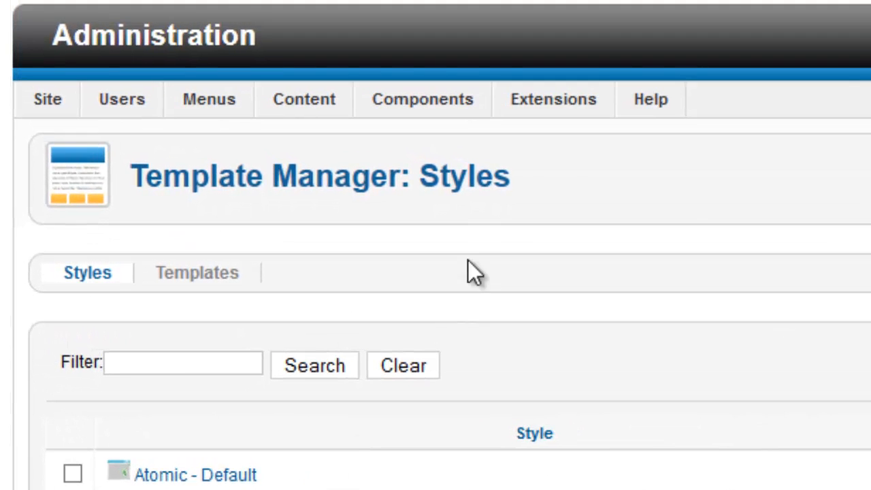
- Upload and install the test template archive from the Tutorial templates folder through the Extension Manager
{"action": "mouse_move", "coordinate": [590, 106]}
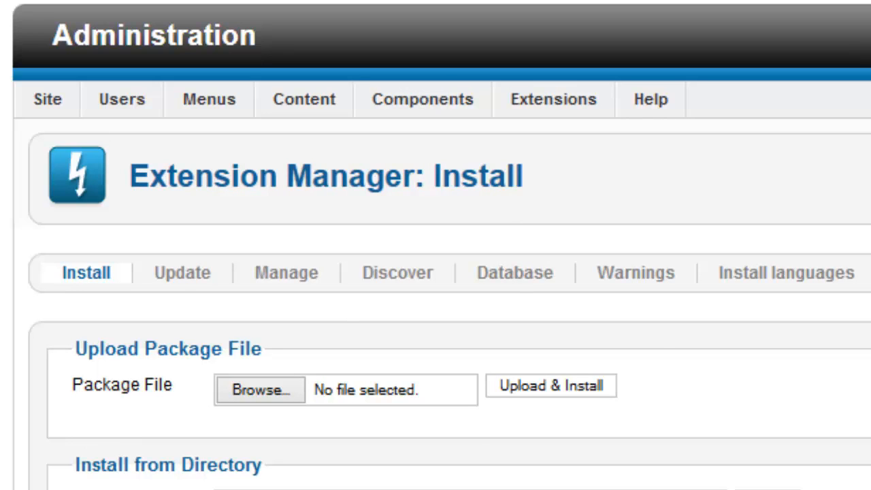
{"action": "left_click", "coordinate": [265, 394]}
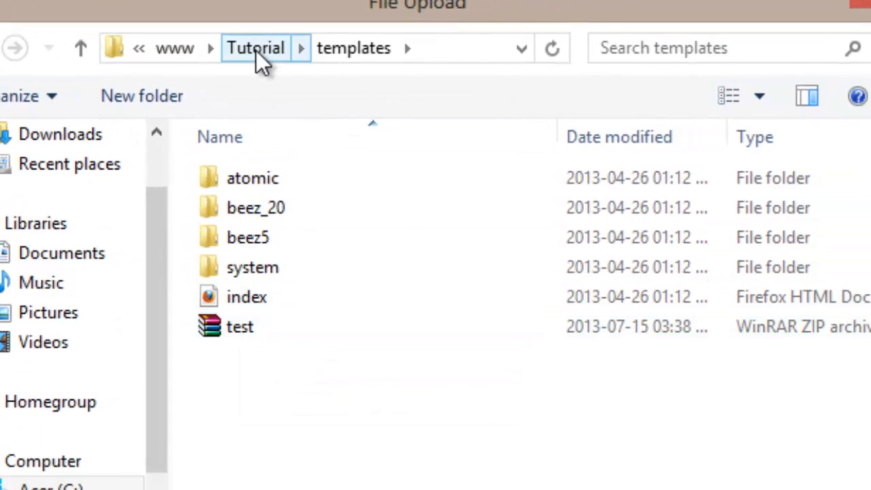
{"action": "left_click", "coordinate": [275, 54]}
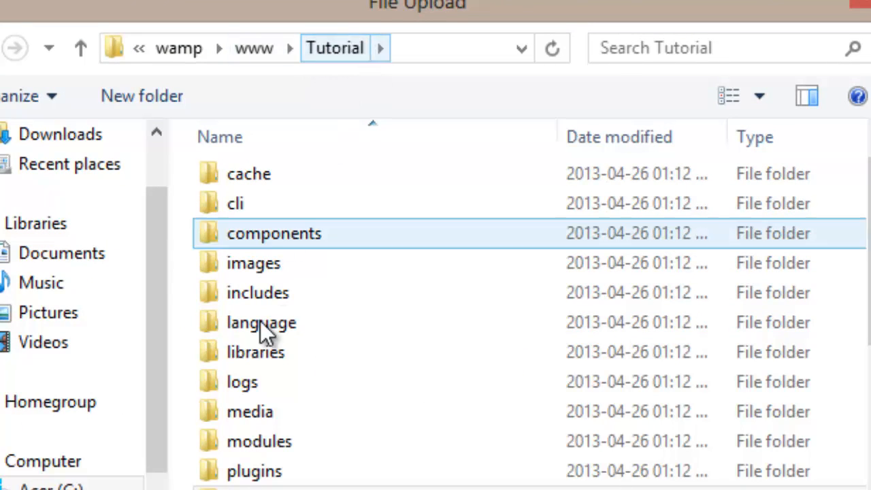
{"action": "scroll", "coordinate": [270, 325], "scroll_direction": "down", "scroll_amount": 2}
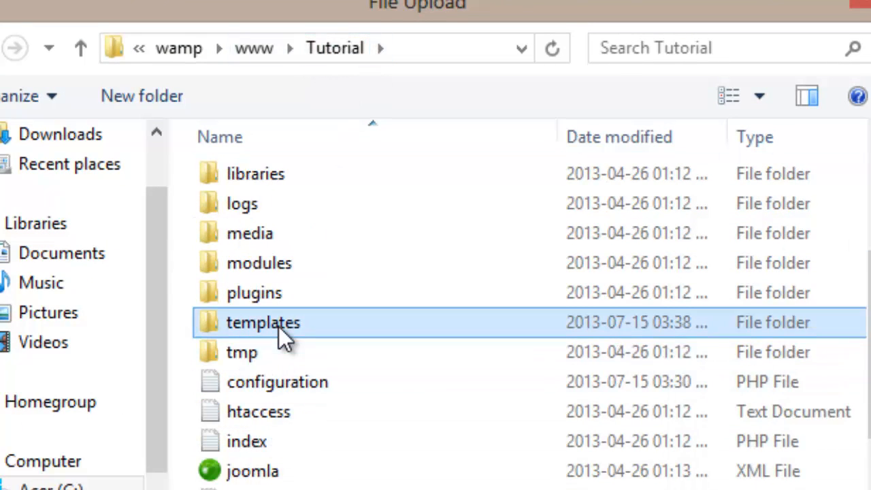
{"action": "double_click", "coordinate": [278, 324]}
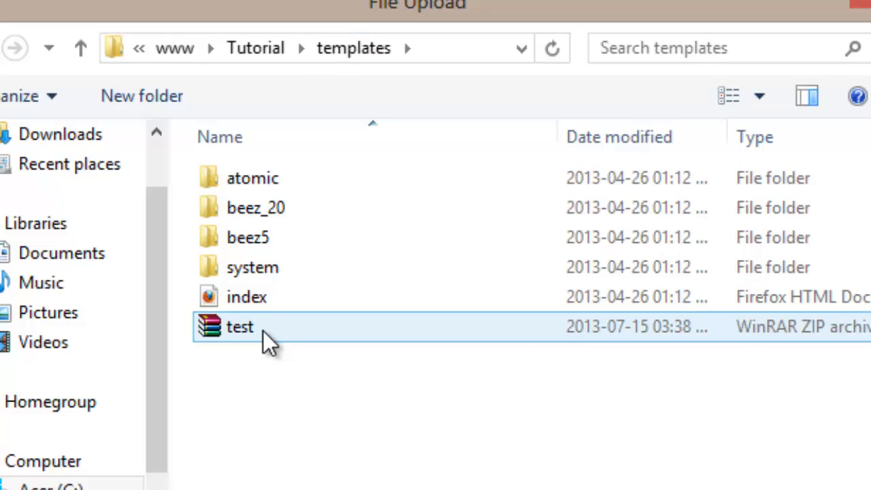
{"action": "double_click", "coordinate": [264, 332]}
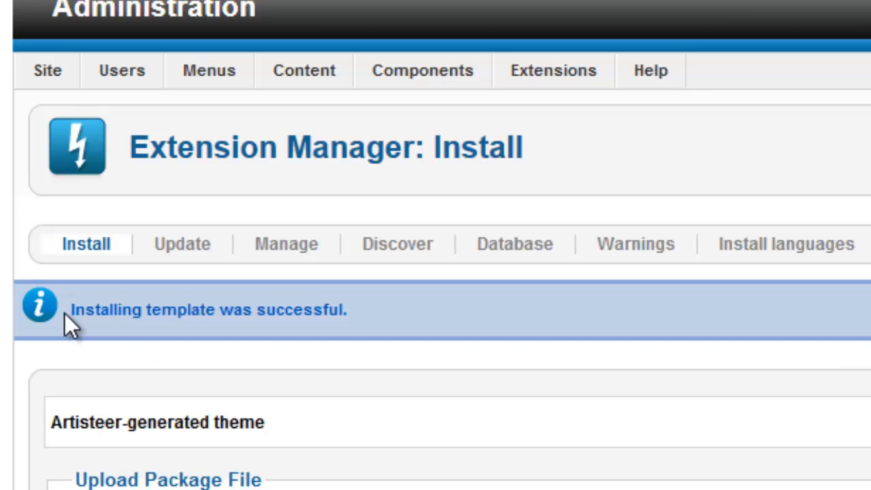
{"action": "left_click_drag", "start_coordinate": [71, 312], "coordinate": [369, 321]}
{"action": "left_click", "coordinate": [369, 325]}
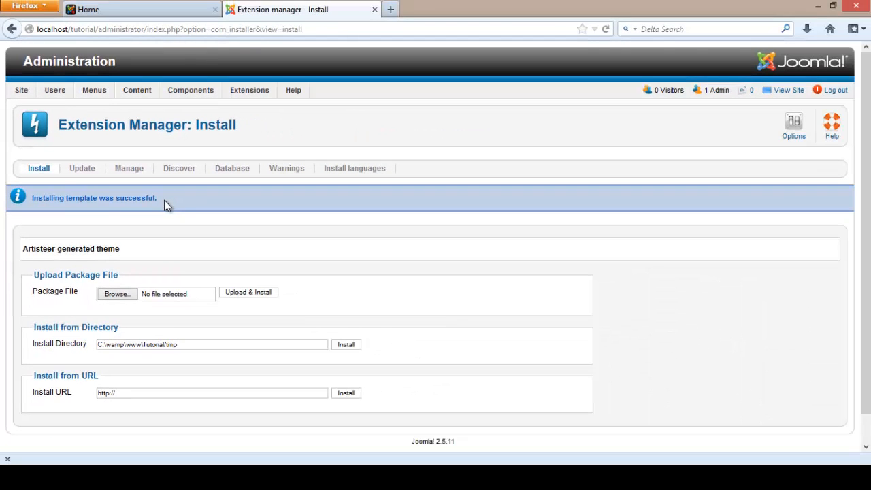
- Make the test - Default style the default site template in the Template Manager
{"action": "mouse_move", "coordinate": [22, 96]}
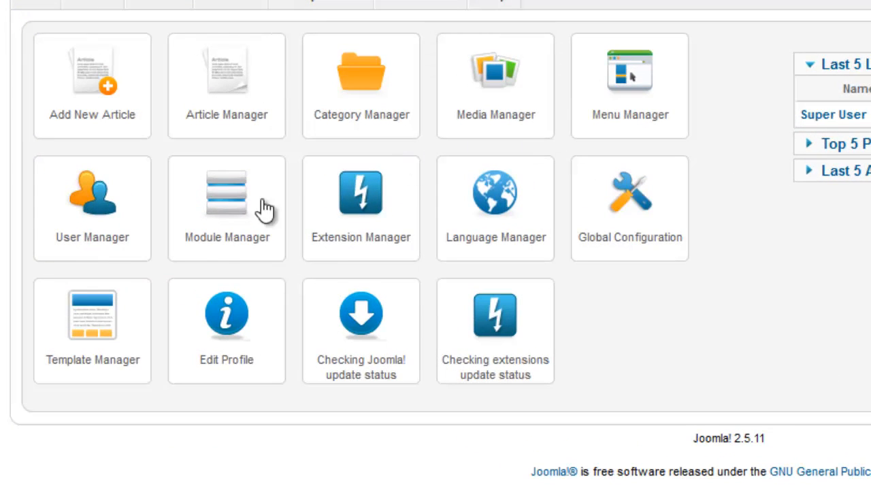
{"action": "left_click", "coordinate": [92, 332]}
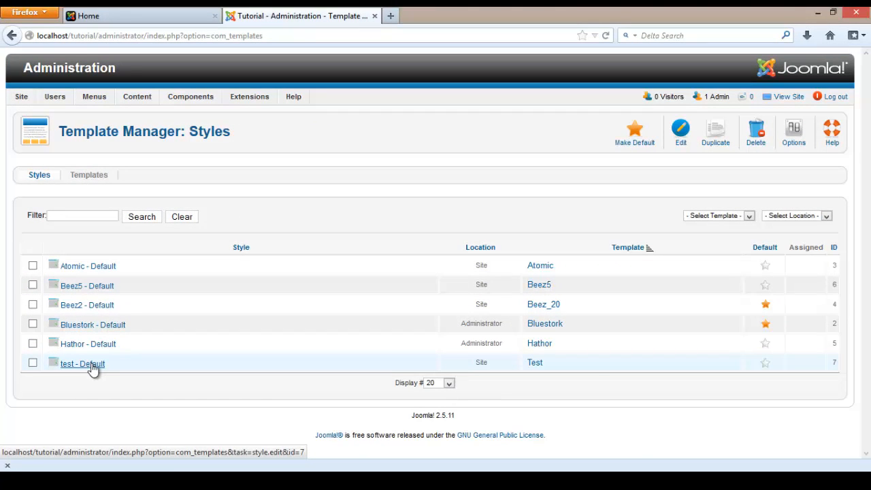
{"action": "left_click", "coordinate": [136, 15]}
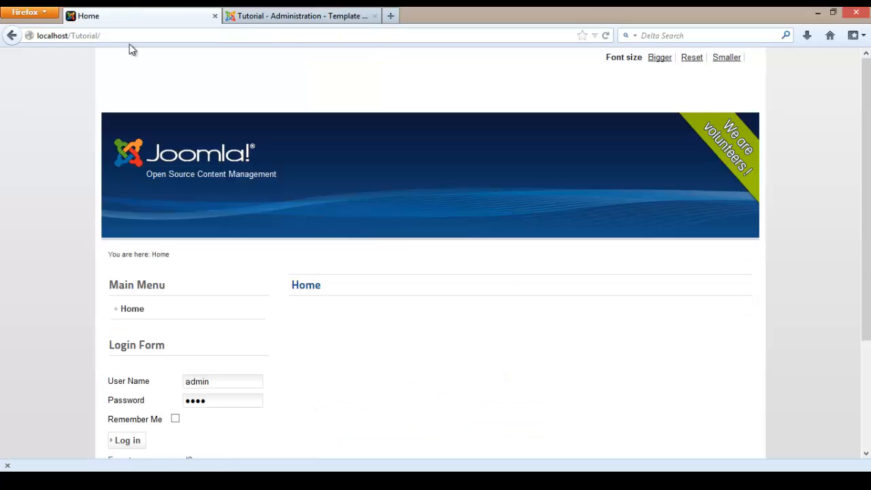
{"action": "scroll", "coordinate": [403, 247], "scroll_direction": "down", "scroll_amount": 4}
{"action": "scroll", "coordinate": [402, 254], "scroll_direction": "up", "scroll_amount": 4}
{"action": "left_click", "coordinate": [320, 12]}
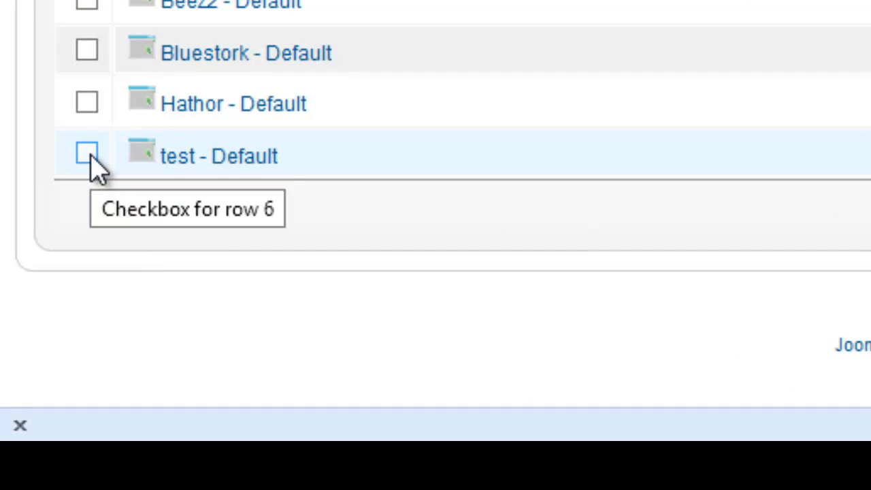
{"action": "left_click", "coordinate": [87, 155]}
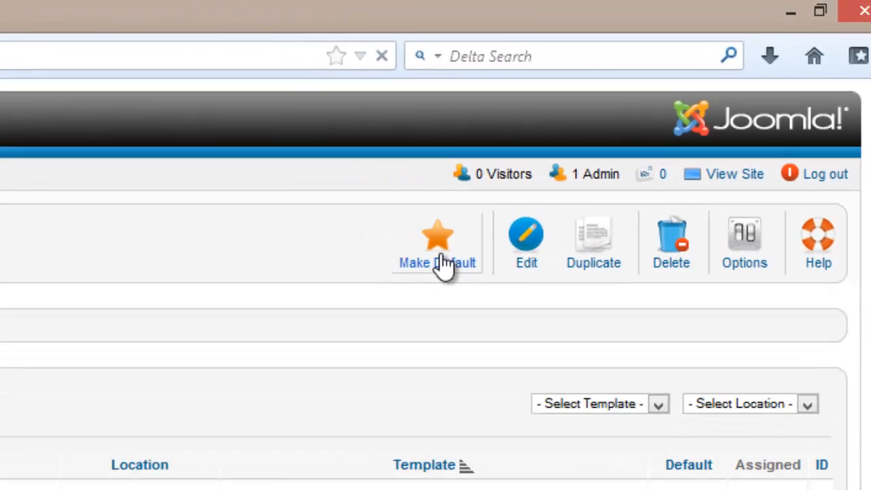
{"action": "left_click", "coordinate": [381, 300]}
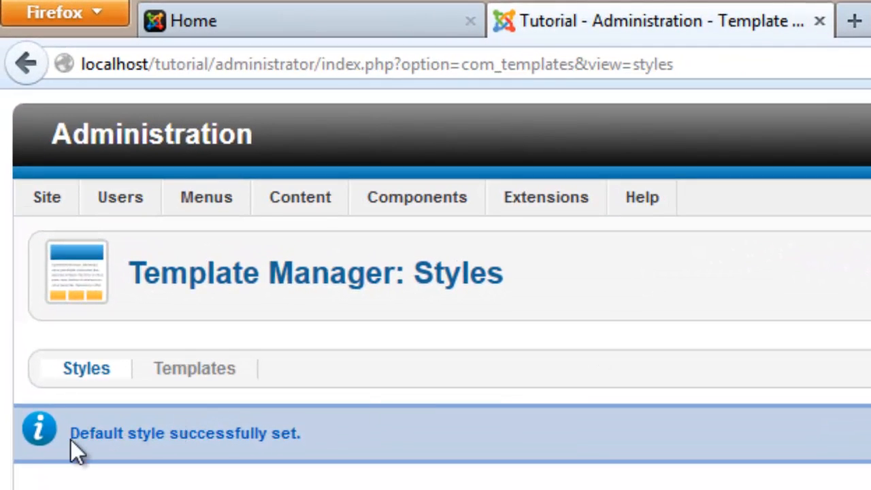
{"action": "left_click_drag", "start_coordinate": [70, 439], "coordinate": [343, 441]}
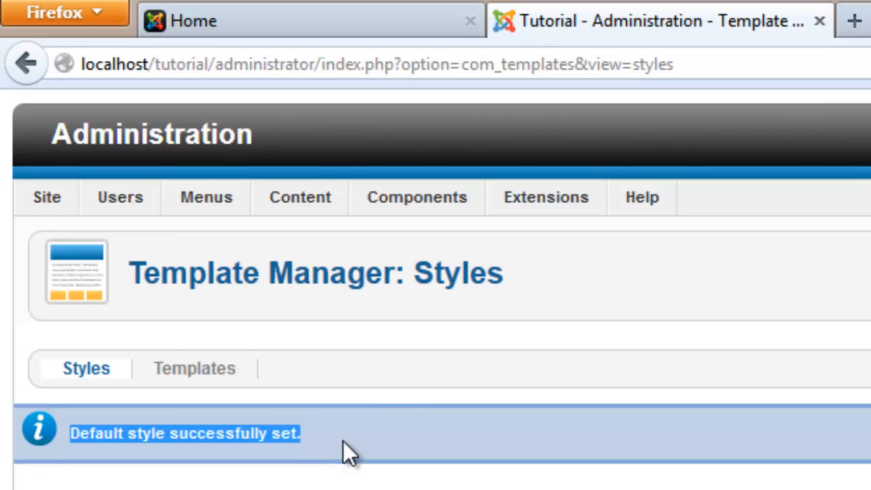
{"action": "left_click", "coordinate": [343, 441]}
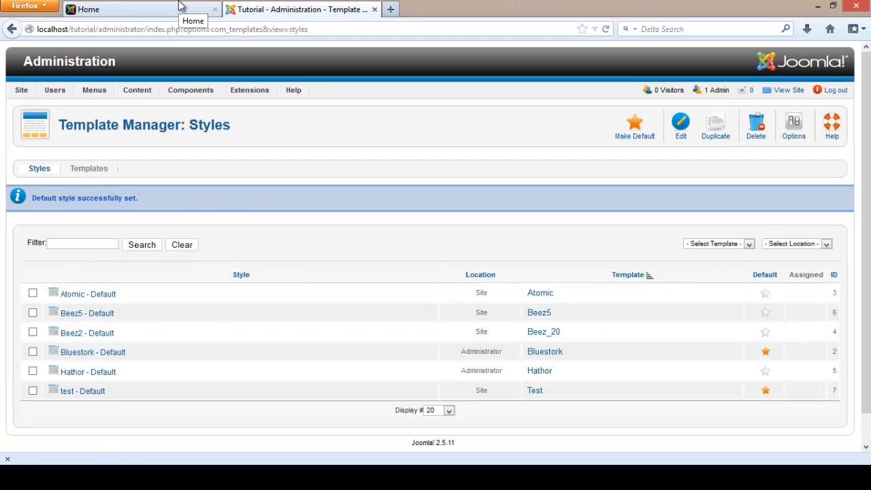
- Reload the front-end home page and scroll through it to view the new template
{"action": "left_click", "coordinate": [180, 6]}
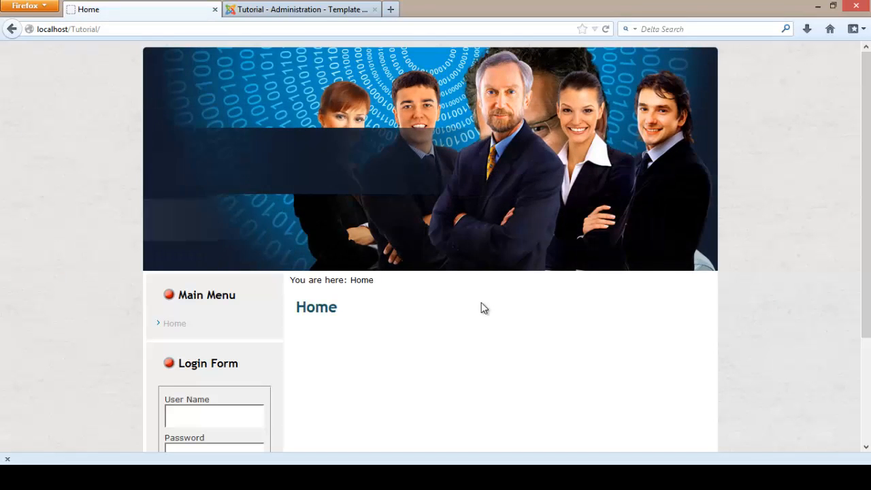
{"action": "scroll", "coordinate": [481, 301], "scroll_direction": "down", "scroll_amount": 3}
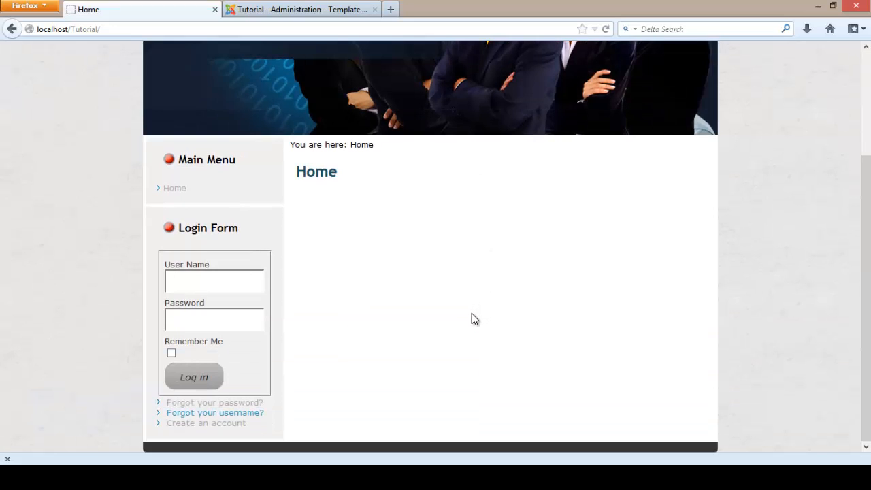
{"action": "scroll", "coordinate": [473, 316], "scroll_direction": "up", "scroll_amount": 3}
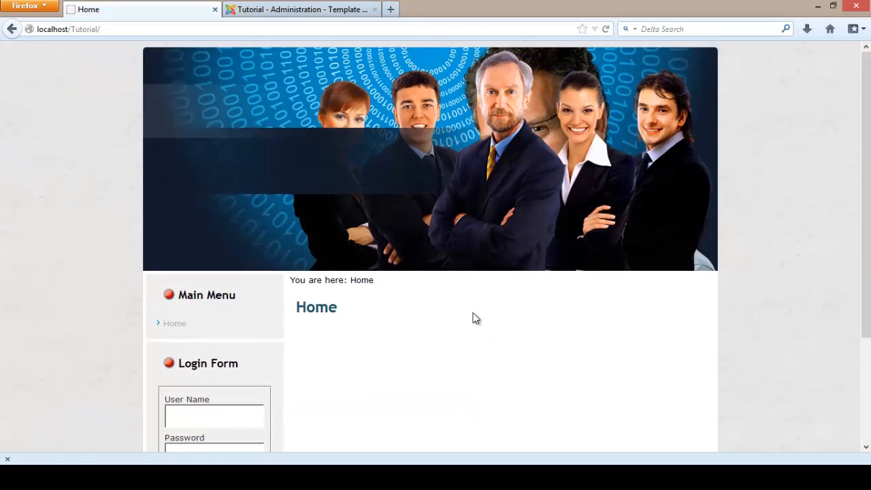
{"action": "left_click", "coordinate": [608, 29]}
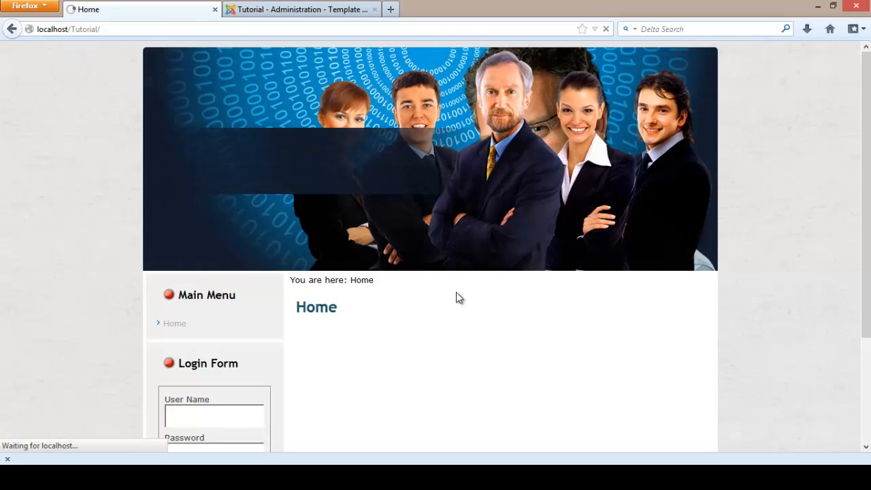
{"action": "scroll", "coordinate": [456, 300], "scroll_direction": "down", "scroll_amount": 3}
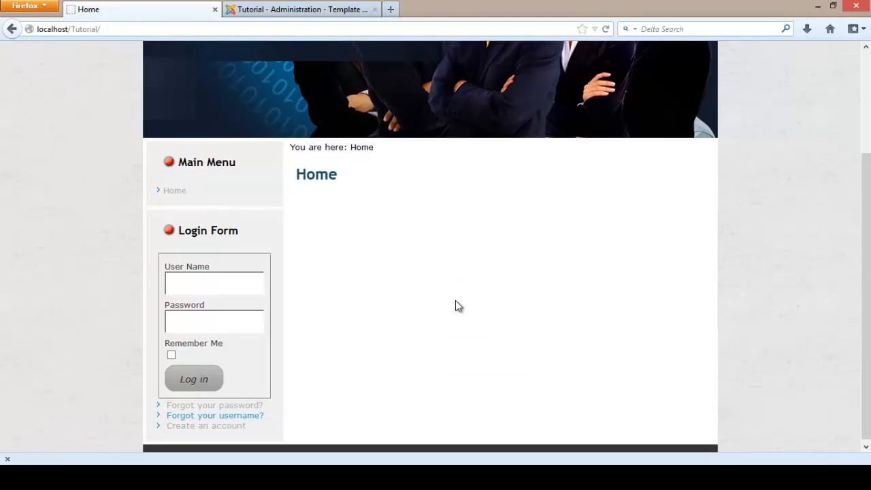
{"action": "scroll", "coordinate": [513, 277], "scroll_direction": "up", "scroll_amount": 3}
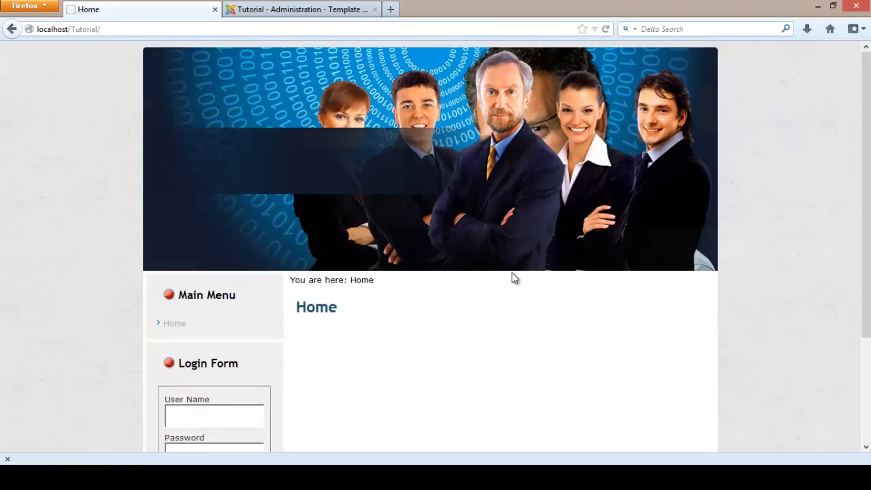
- Check the Template Manager styles list, then review the front-end home page again
{"action": "left_click", "coordinate": [344, 10]}
{"action": "mouse_move", "coordinate": [70, 91]}
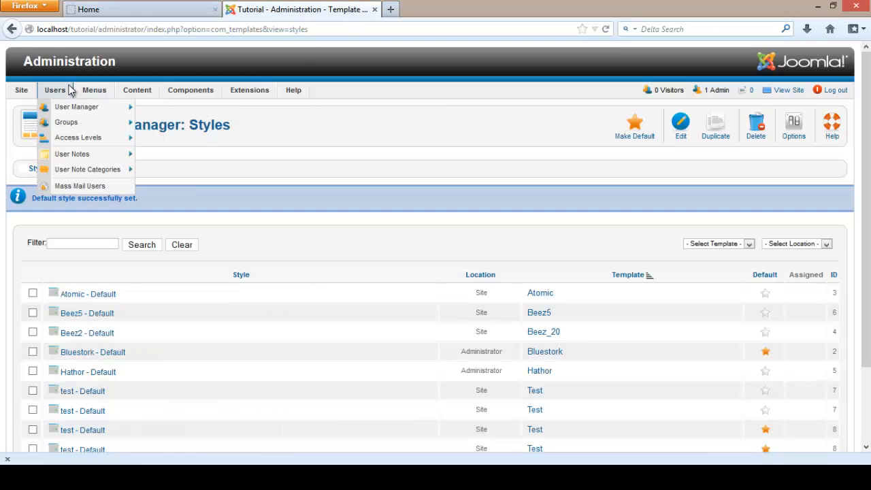
{"action": "left_click", "coordinate": [198, 7]}
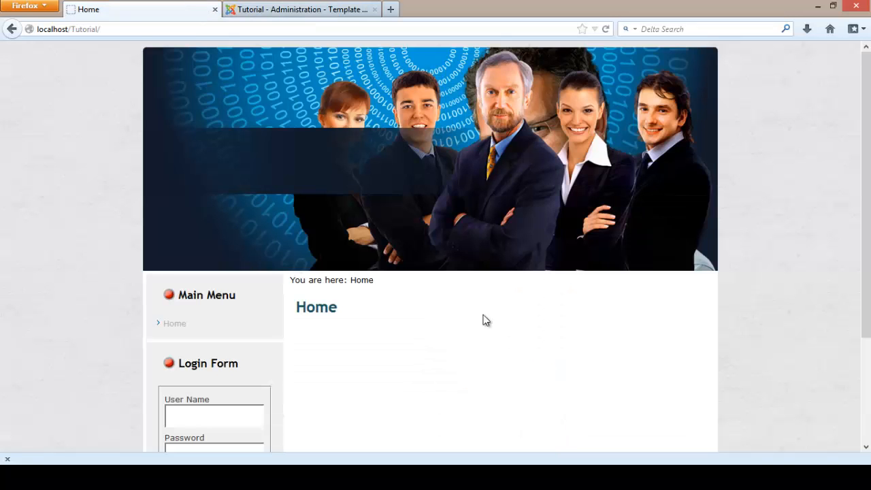
{"action": "scroll", "coordinate": [500, 349], "scroll_direction": "down", "scroll_amount": 3}
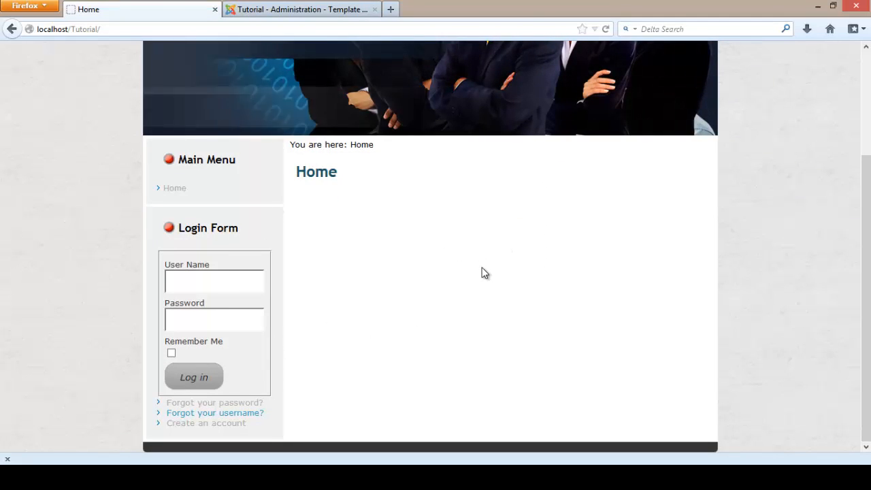
{"action": "scroll", "coordinate": [483, 272], "scroll_direction": "up", "scroll_amount": 3}
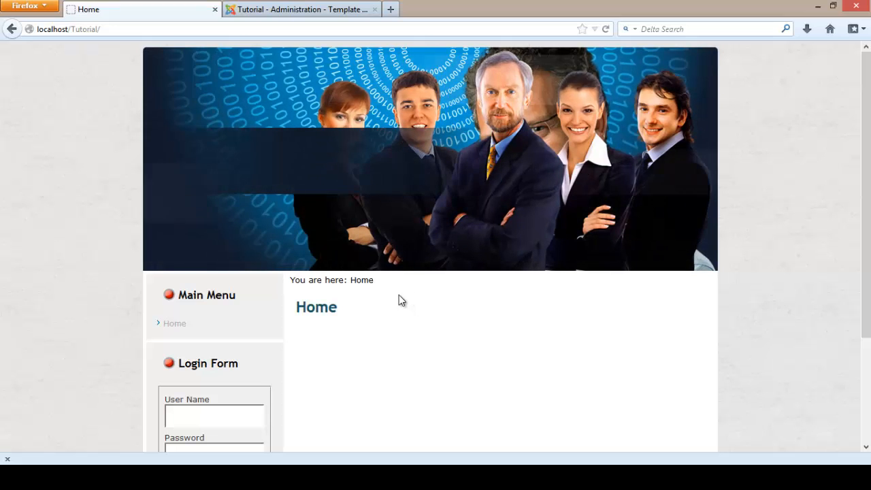
{"action": "double_click", "coordinate": [377, 286]}
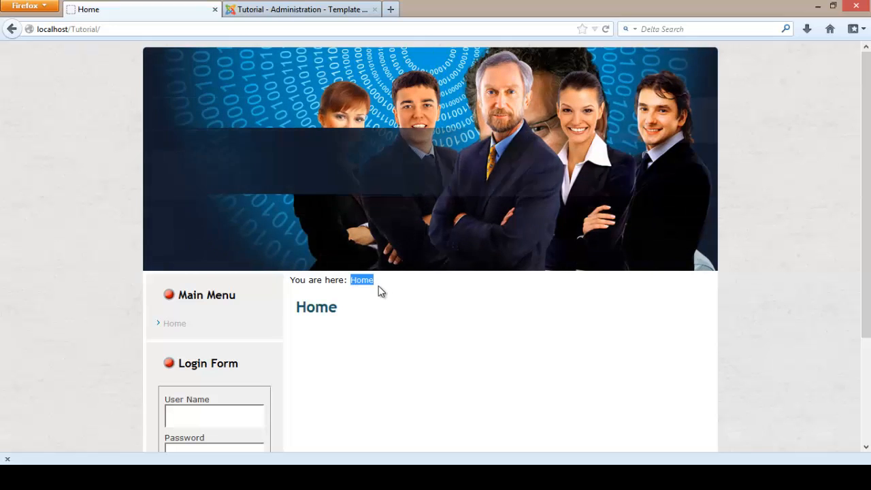